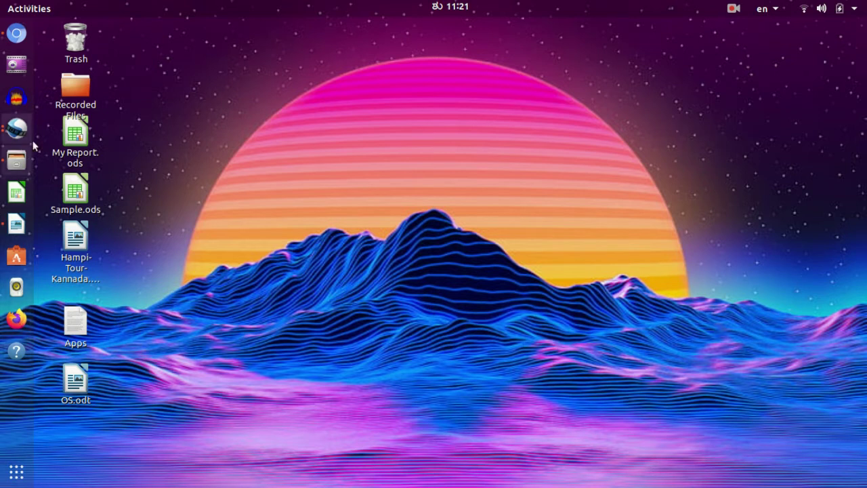
Switch to the Untitled Project window in OpenShot Video Editor and look through its view and file commands
click(17, 127)
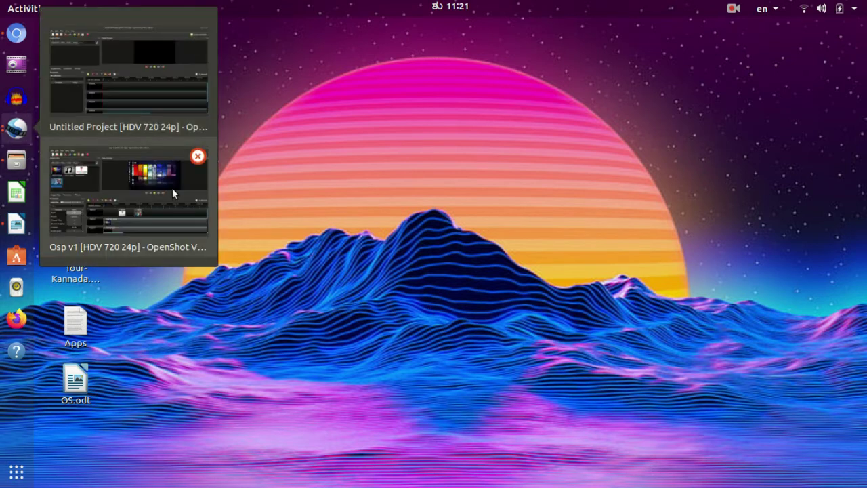
click(140, 72)
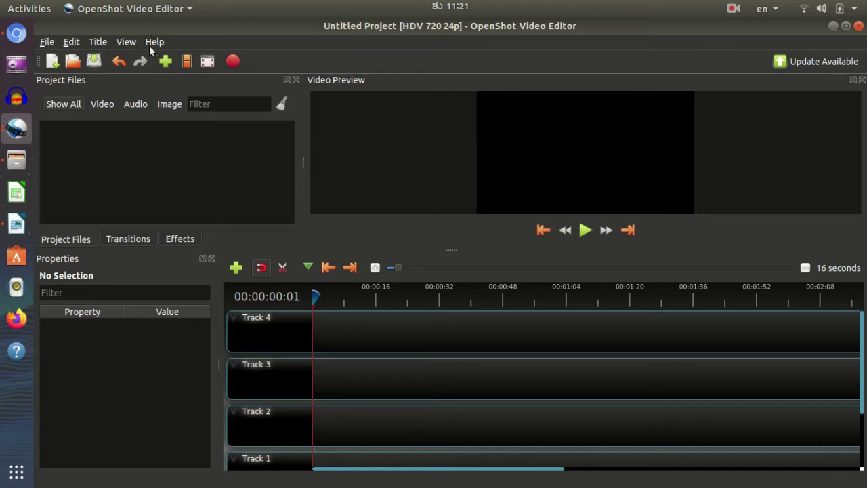
click(46, 42)
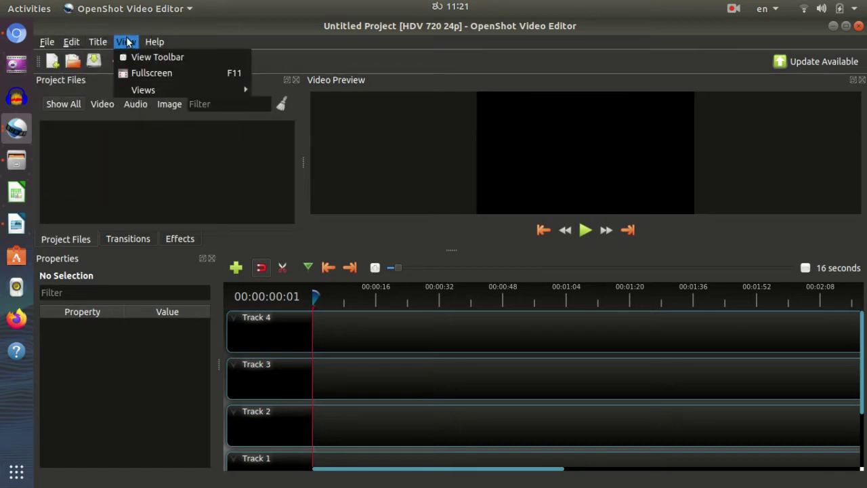
mouse_move(150, 38)
mouse_move(46, 42)
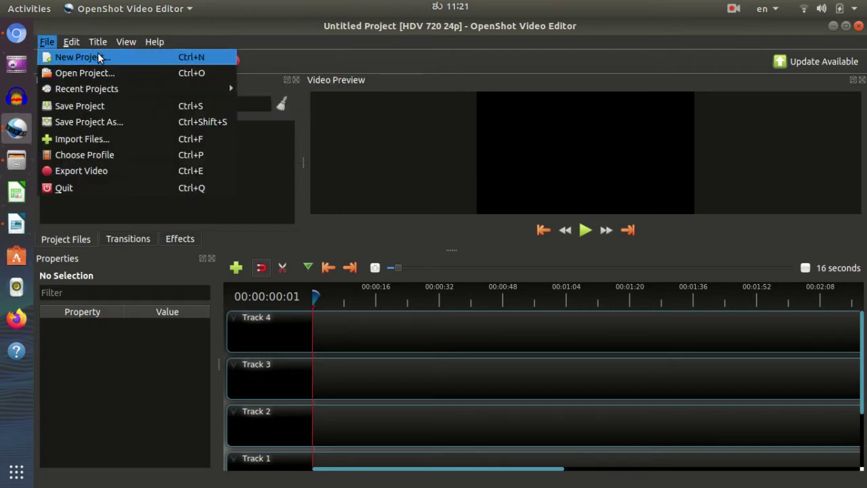
click(403, 237)
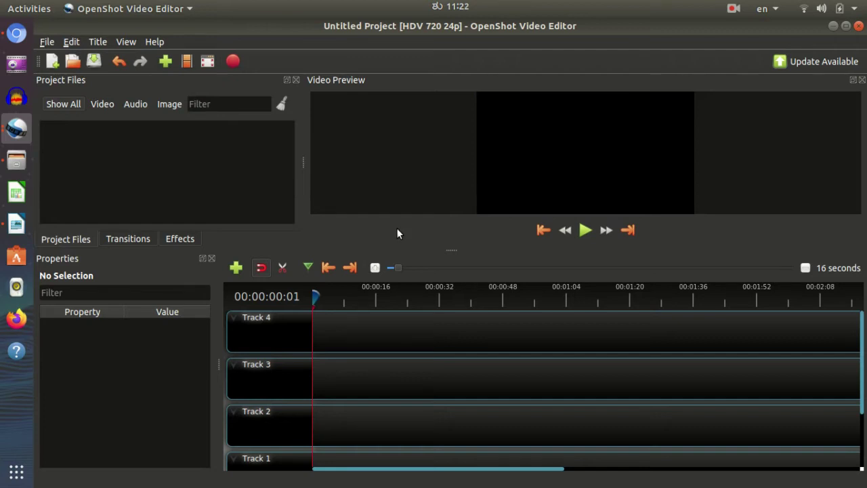
Compare the Osp v1 project with the Untitled Project and the home folder in Files, ending on Osp v1
click(17, 127)
click(134, 215)
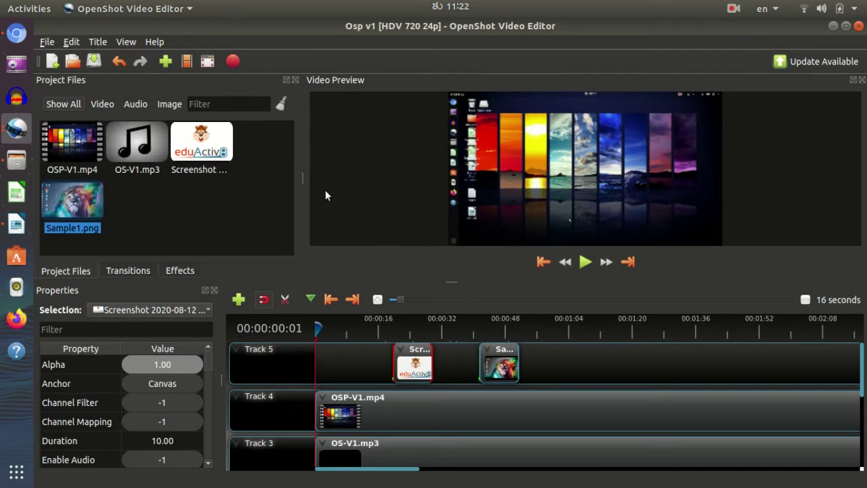
click(17, 160)
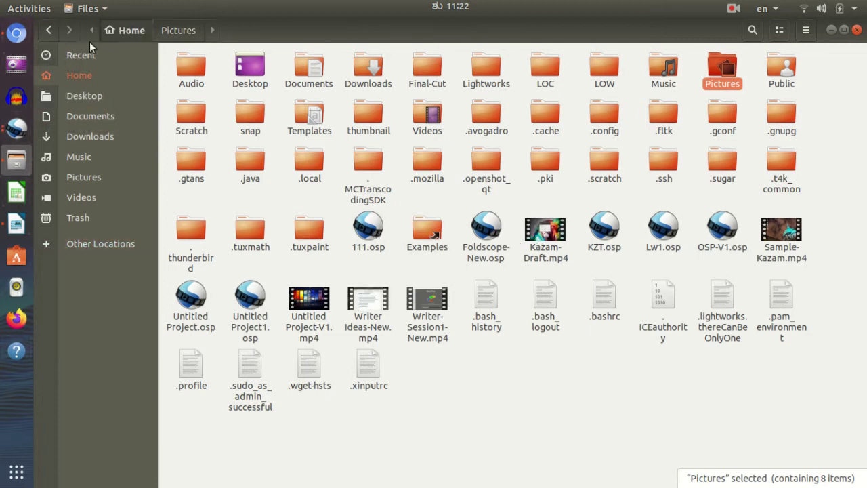
click(19, 133)
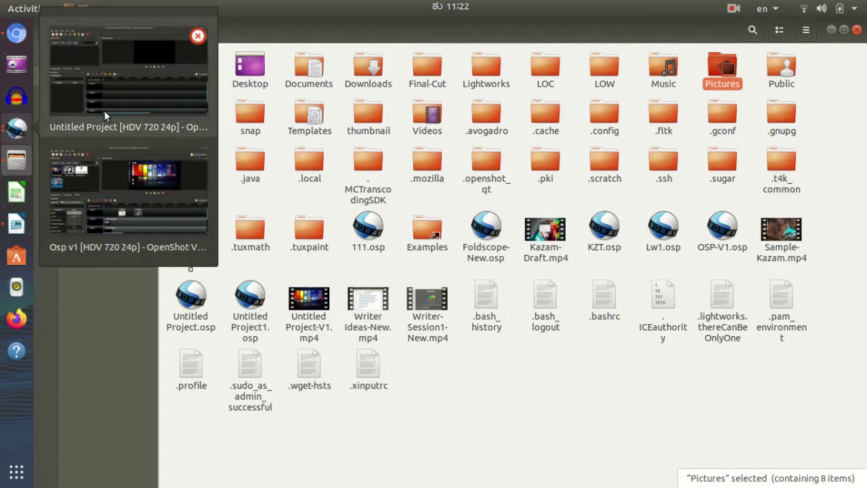
click(135, 76)
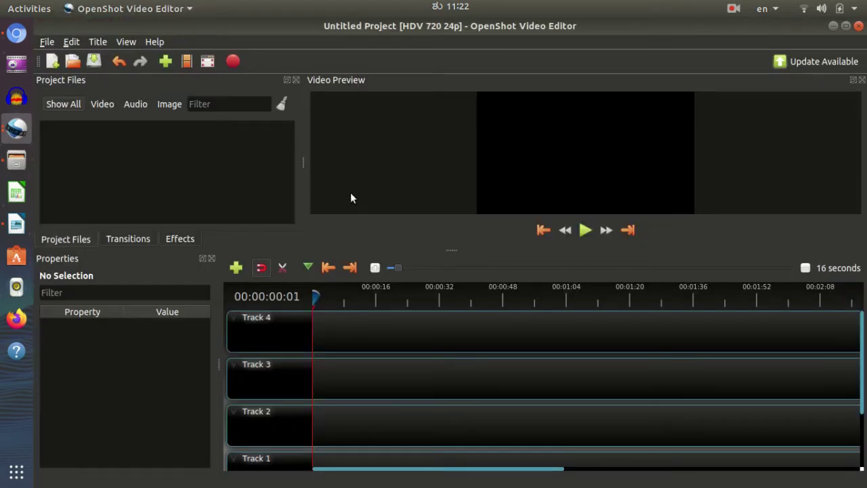
click(17, 133)
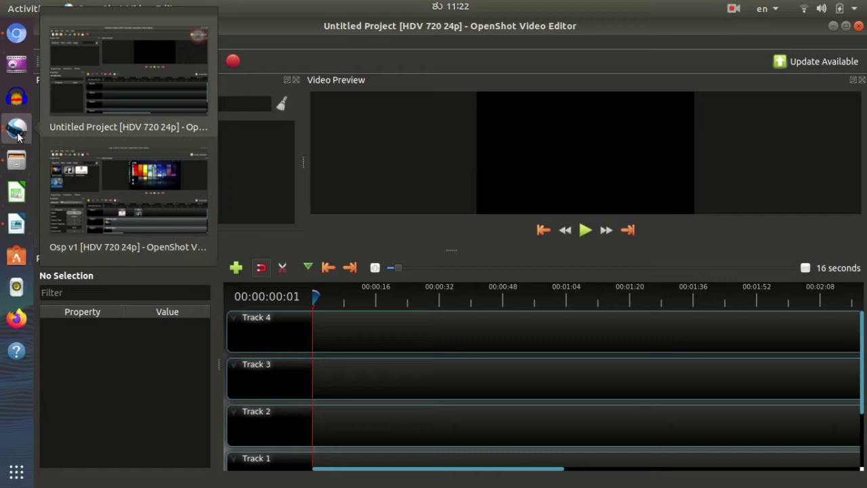
click(134, 192)
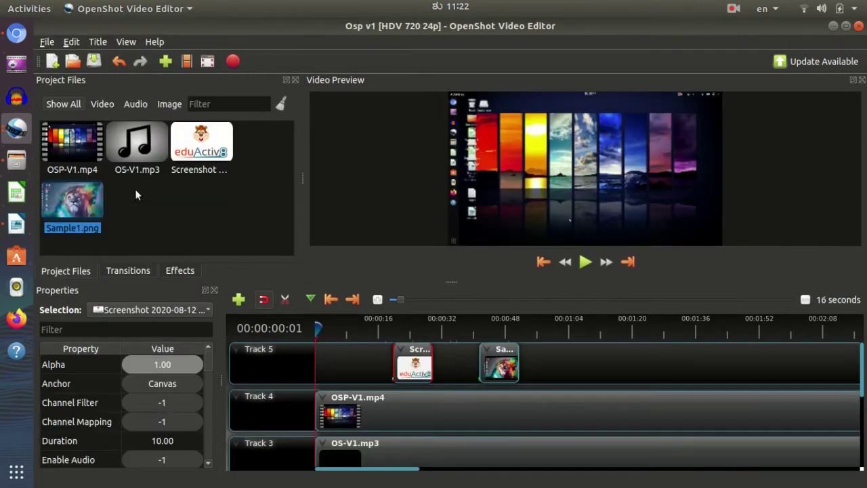
Check the file commands available in Osp v1 and switch to the Untitled Project window
click(44, 42)
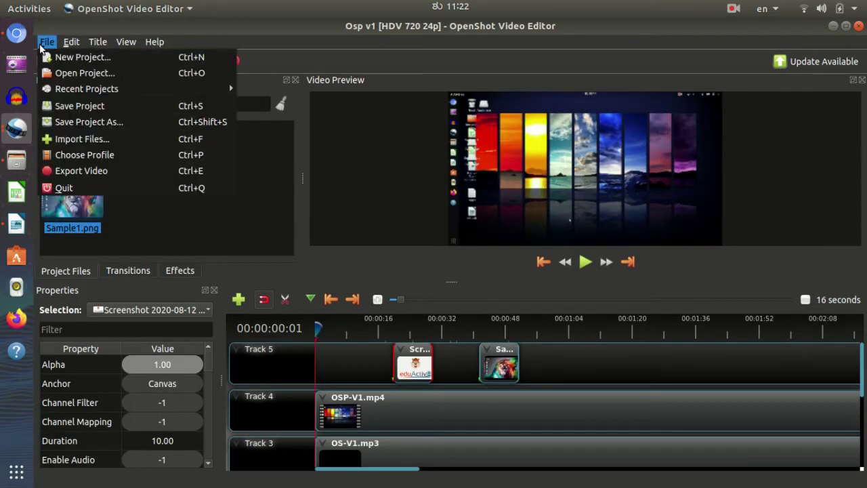
click(8, 128)
click(15, 129)
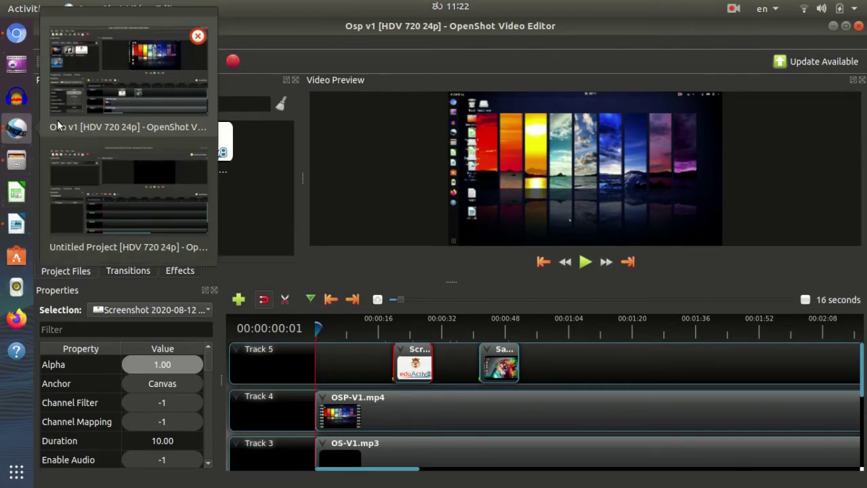
click(120, 166)
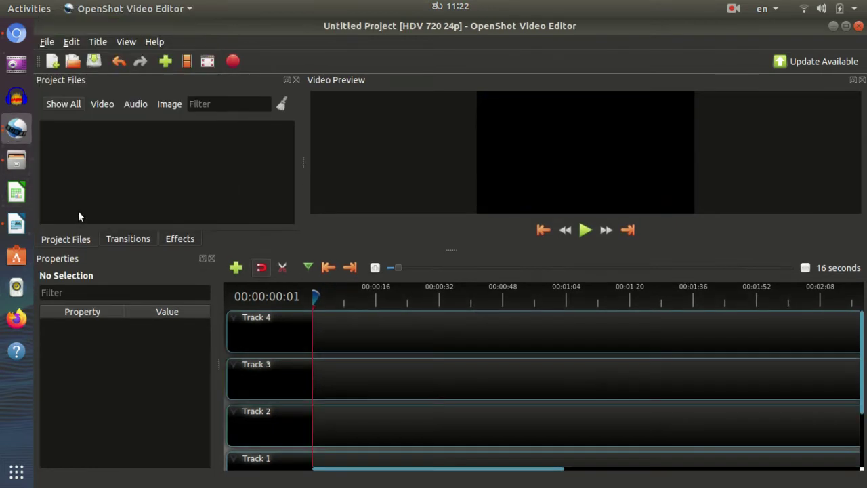
Return to the Osp v1 project and examine its open, recent projects, save and save-as commands
click(21, 128)
click(117, 178)
click(46, 42)
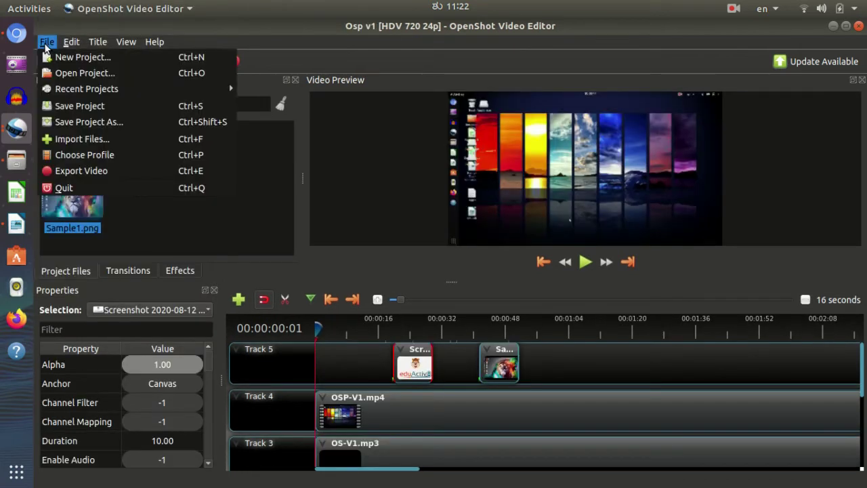
mouse_move(132, 82)
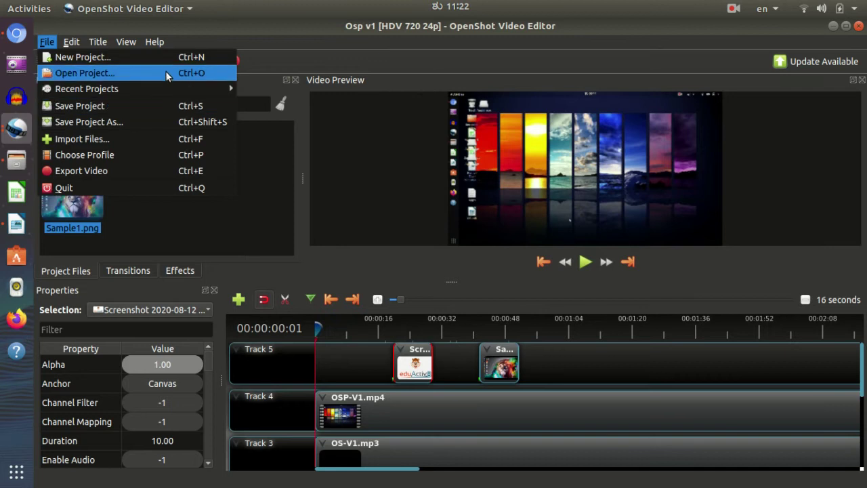
mouse_move(169, 90)
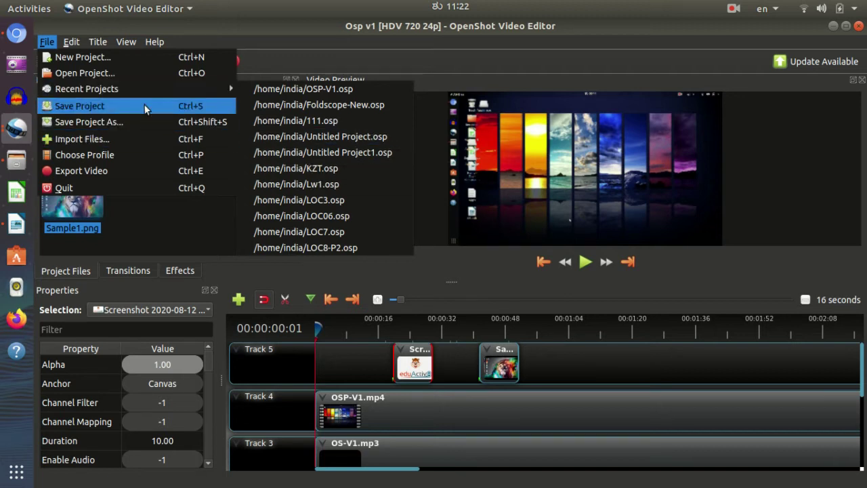
click(488, 279)
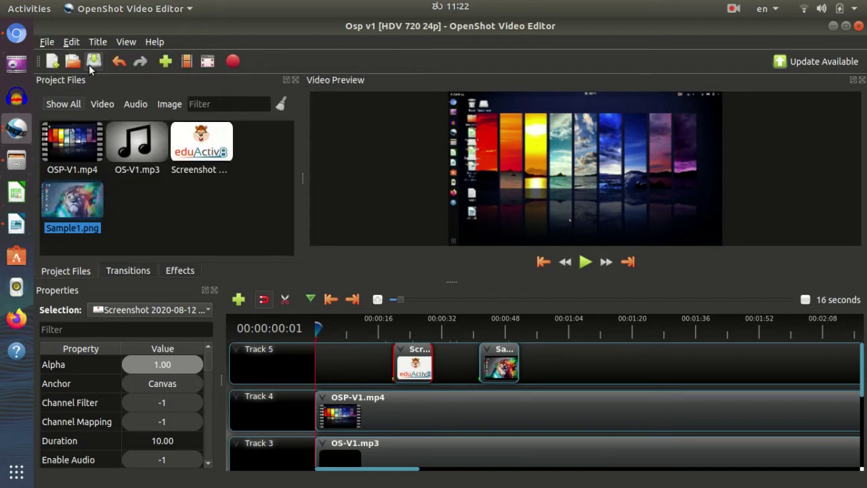
click(46, 43)
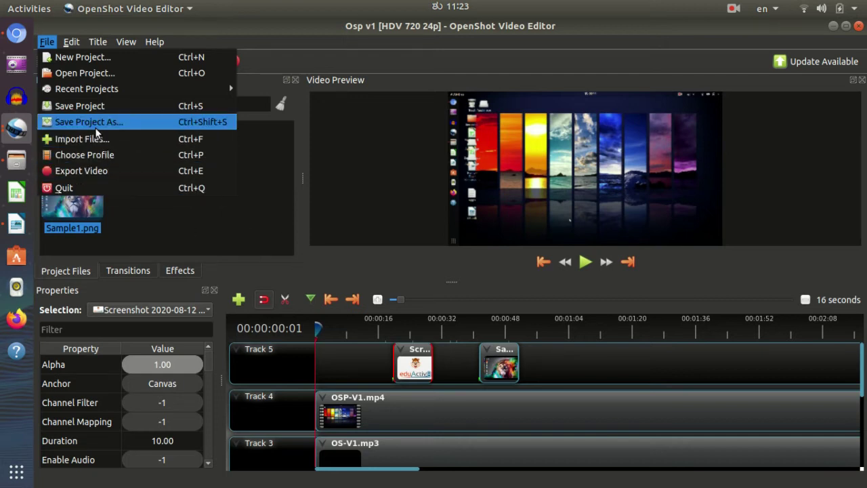
click(256, 261)
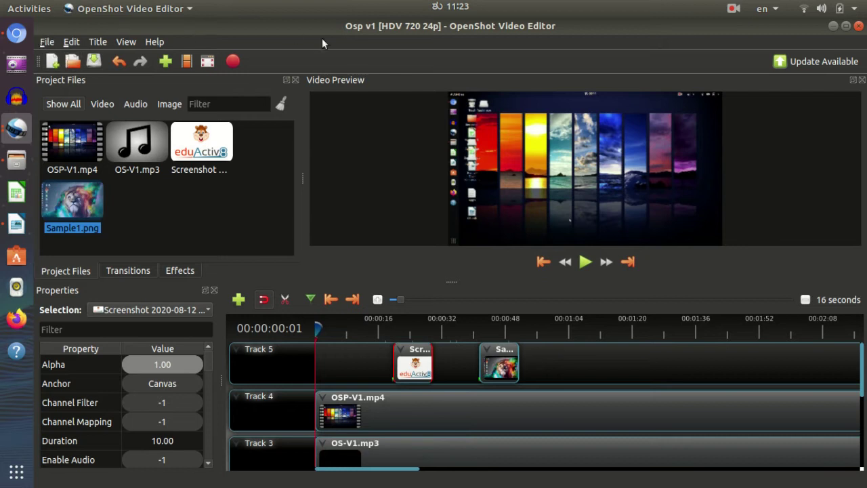
Choose the HDV 720 24p (1280x720) profile for the Osp v1 project
click(47, 41)
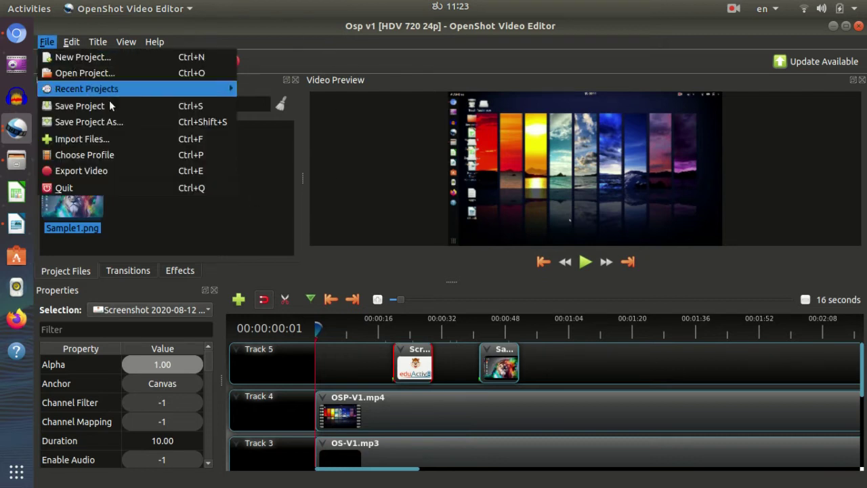
click(134, 156)
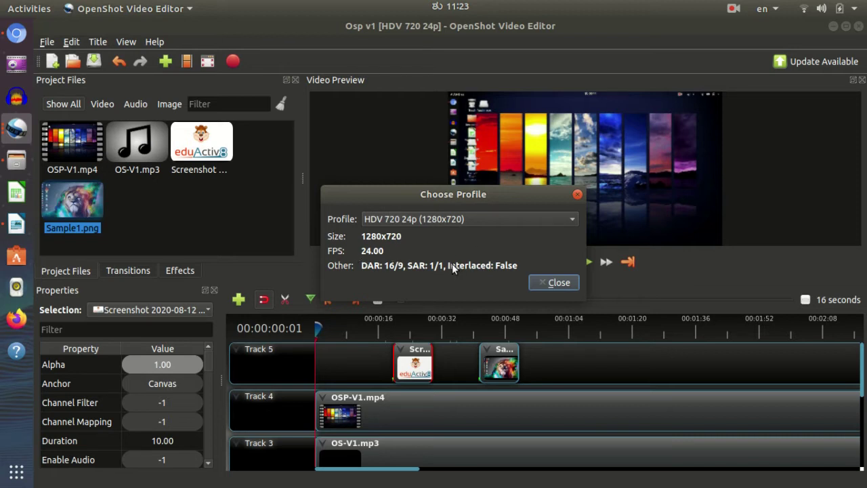
click(423, 221)
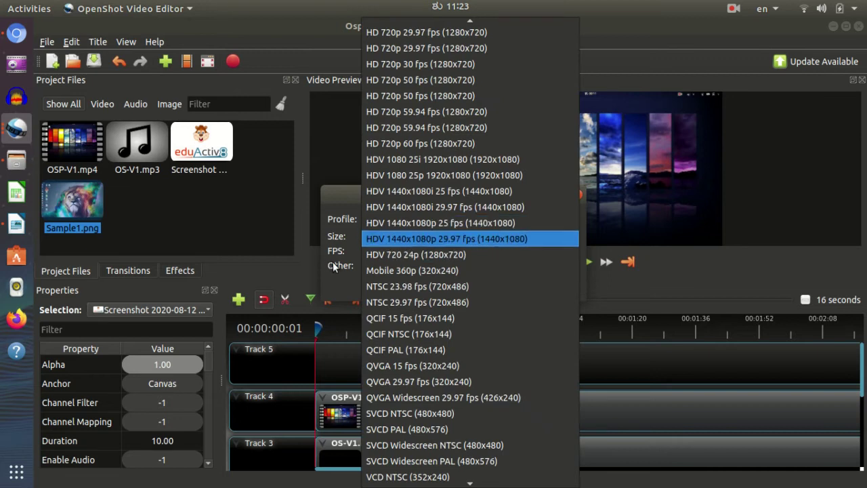
click(400, 254)
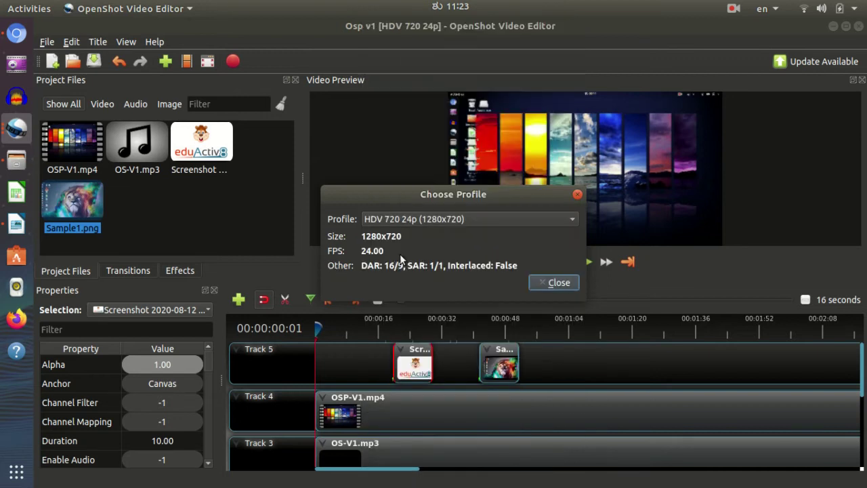
click(555, 285)
Review the remaining file commands of the Osp v1 project, such as exporting the video and quitting
click(46, 42)
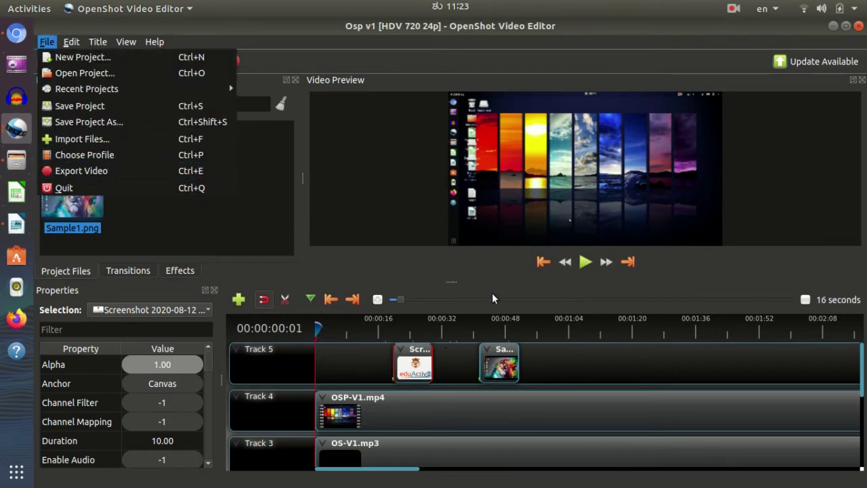
click(445, 288)
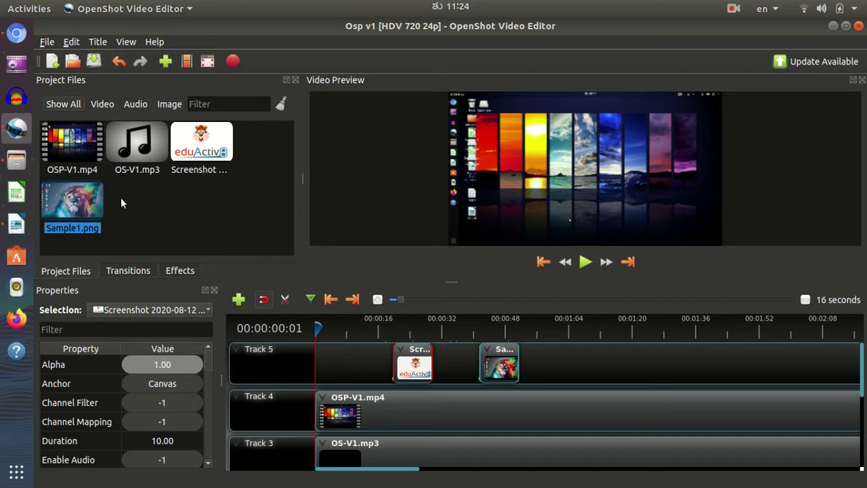
click(47, 41)
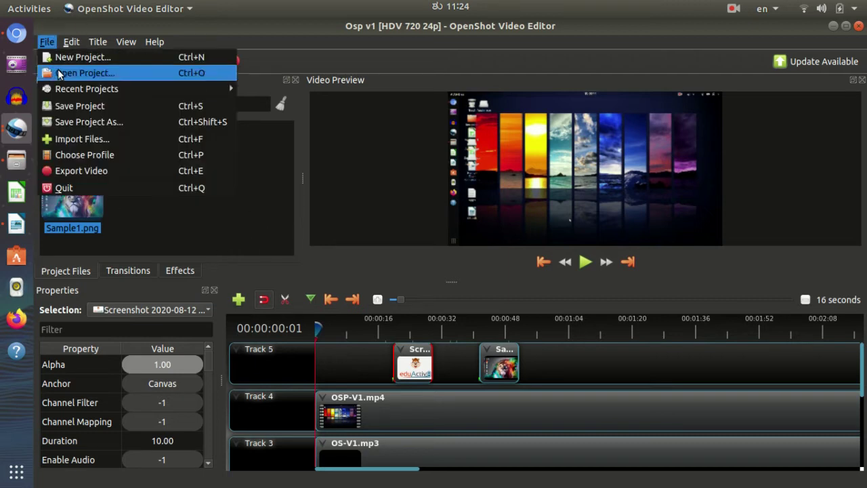
Open the preferences and examine the General, Profiles, Autosave, Cache, Debug and Keyboard settings
mouse_move(90, 43)
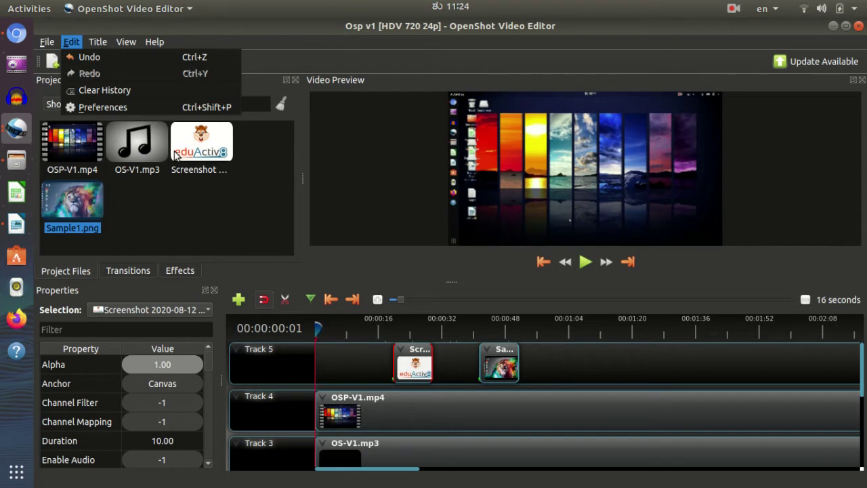
click(158, 106)
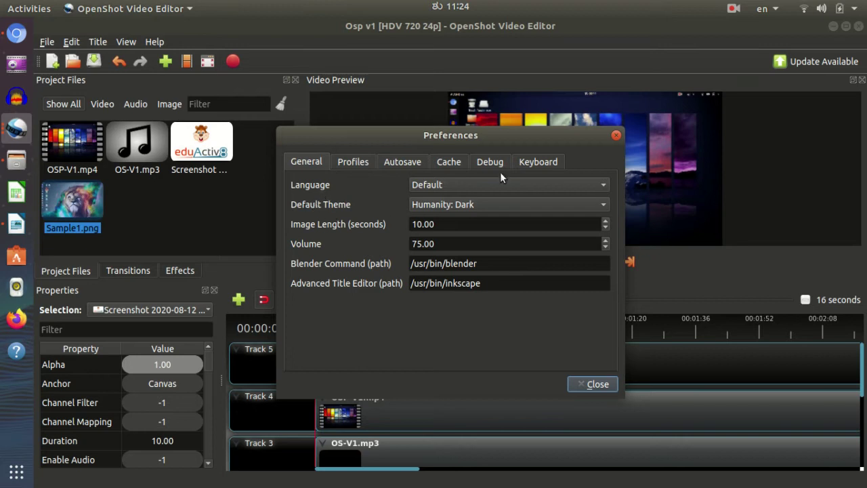
click(363, 163)
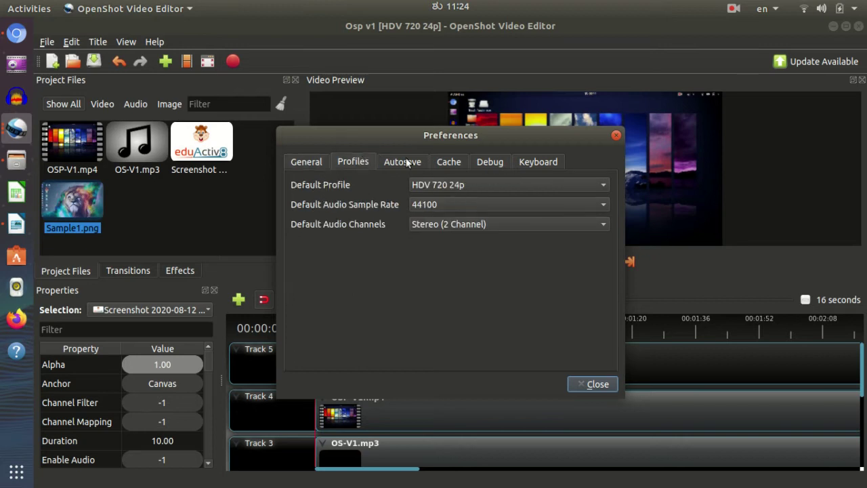
click(414, 165)
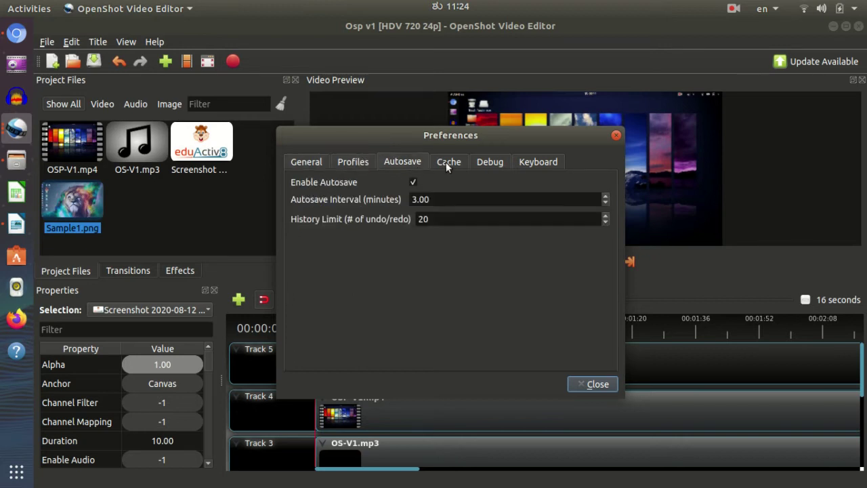
click(446, 162)
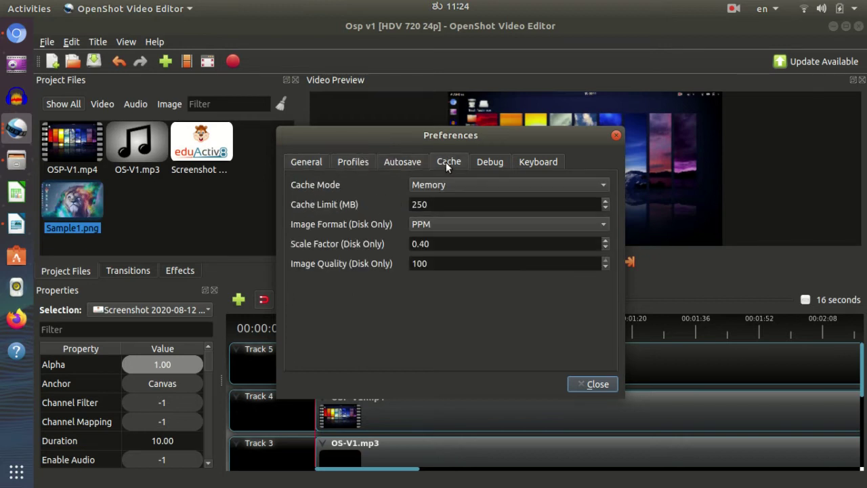
click(482, 164)
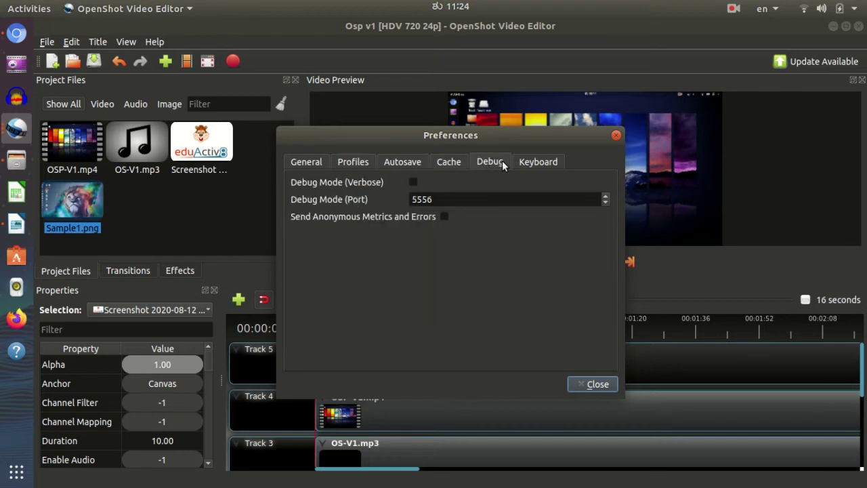
click(530, 170)
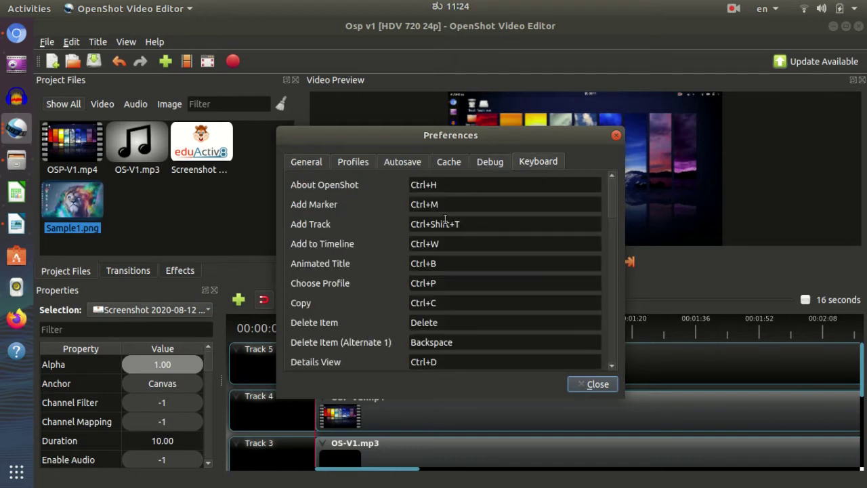
scroll(381, 235, down, 8)
scroll(381, 234, up, 7)
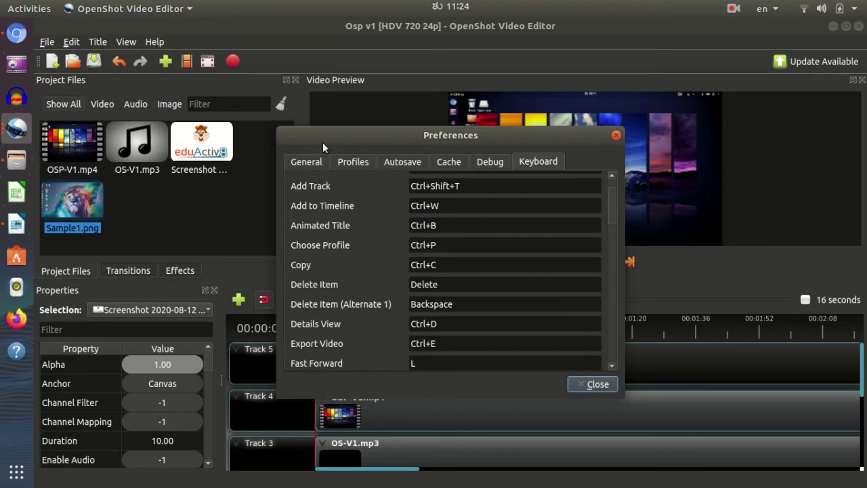
Close the preferences and preview title templates including Bubbles 2, Cloud 2 and Bar 1 without creating a title
click(619, 136)
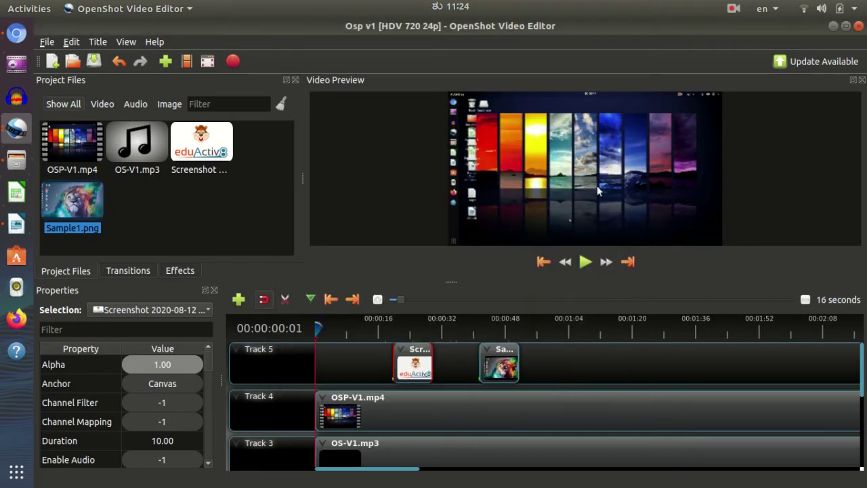
click(97, 42)
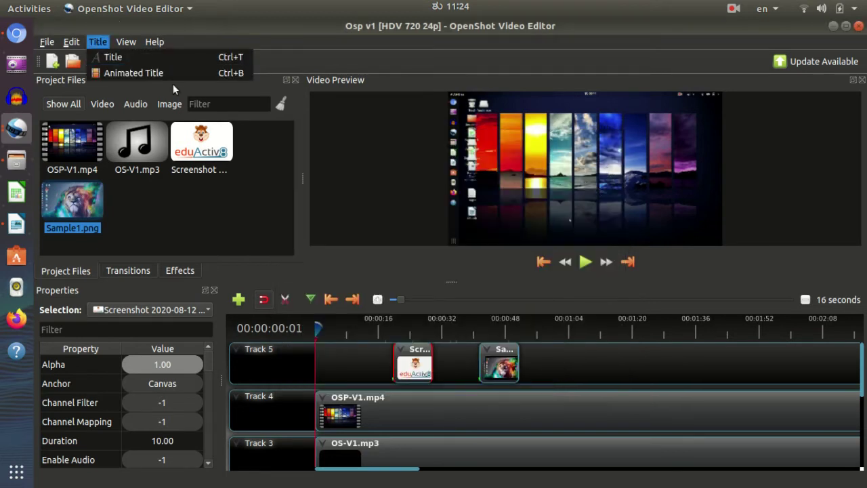
click(111, 57)
click(300, 210)
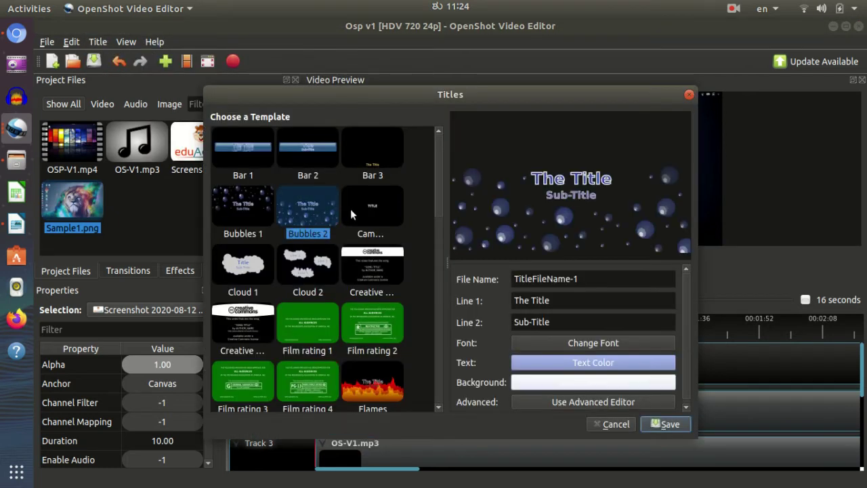
click(351, 209)
click(368, 159)
click(250, 265)
click(301, 266)
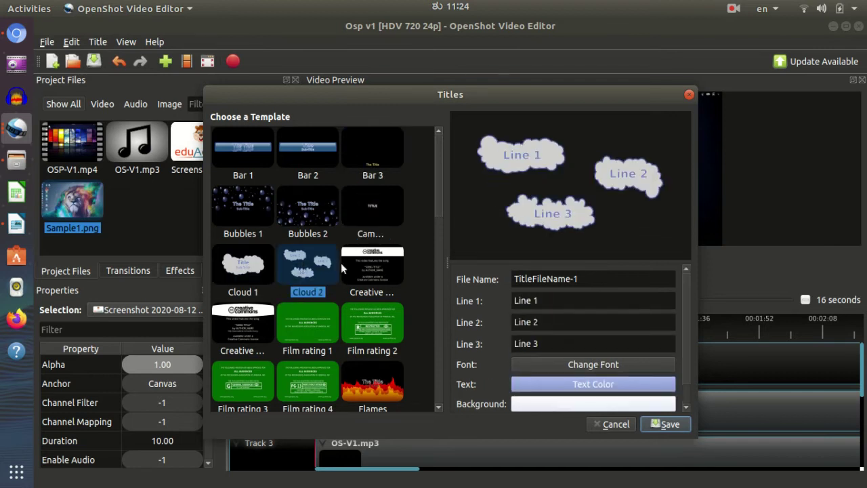
click(372, 268)
click(243, 150)
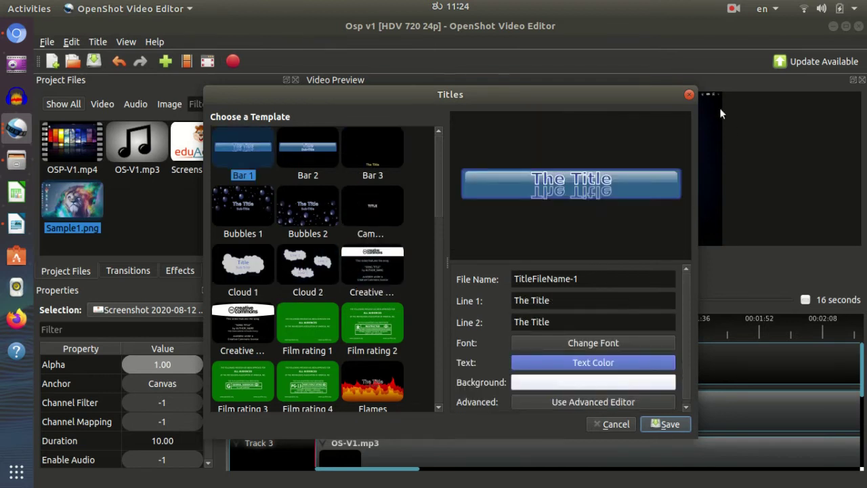
click(689, 96)
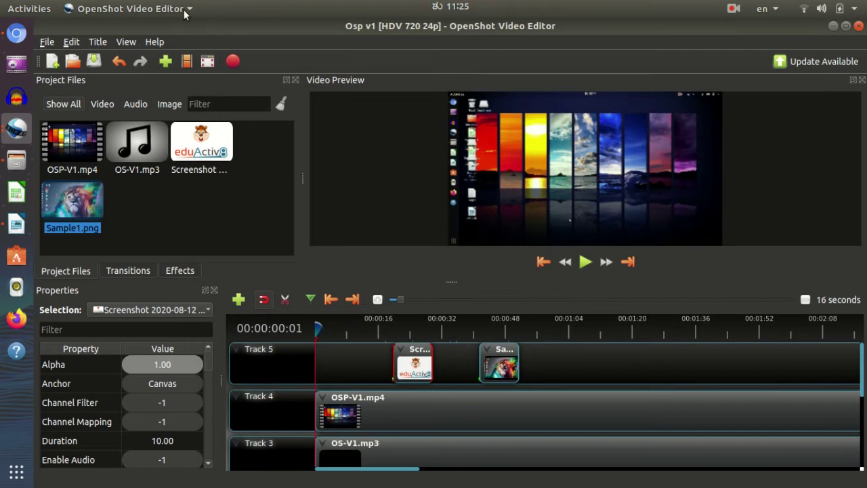
Browse the animated title templates, selecting Wireframe, Dissolving Text, Glass Slider and World Map ones, and close the dialog without rendering
click(98, 42)
click(118, 74)
click(258, 147)
click(317, 148)
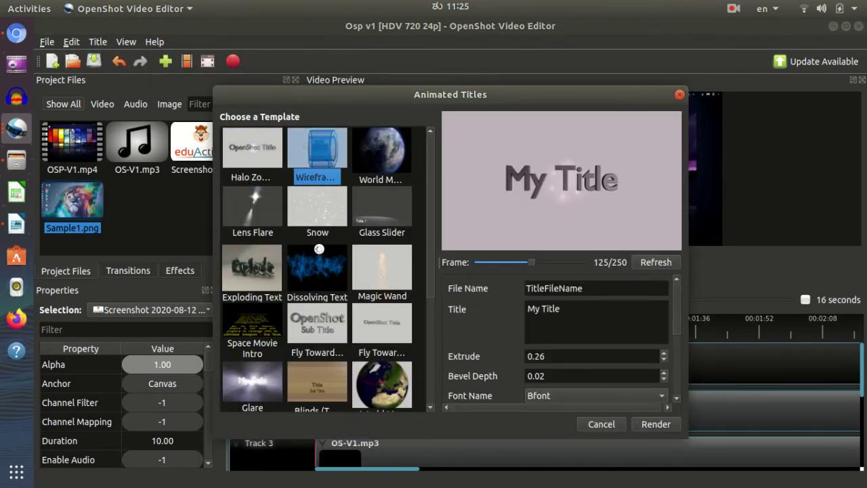
click(317, 271)
click(389, 199)
click(387, 157)
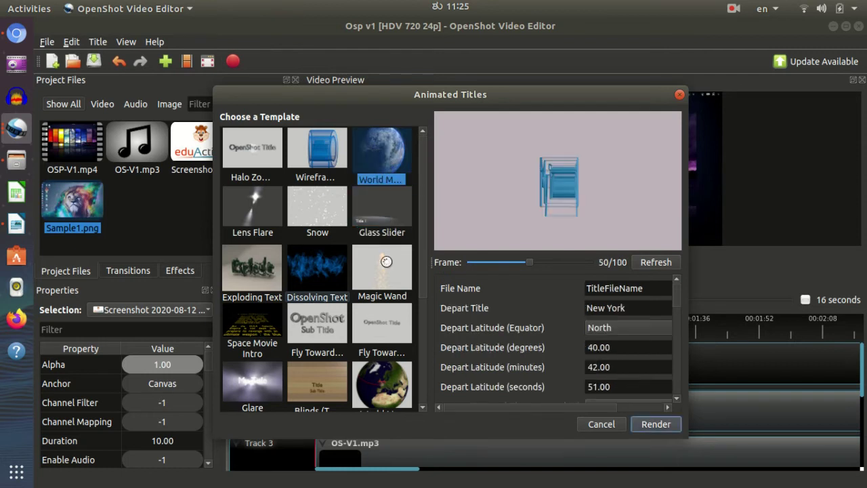
scroll(326, 267, down, 5)
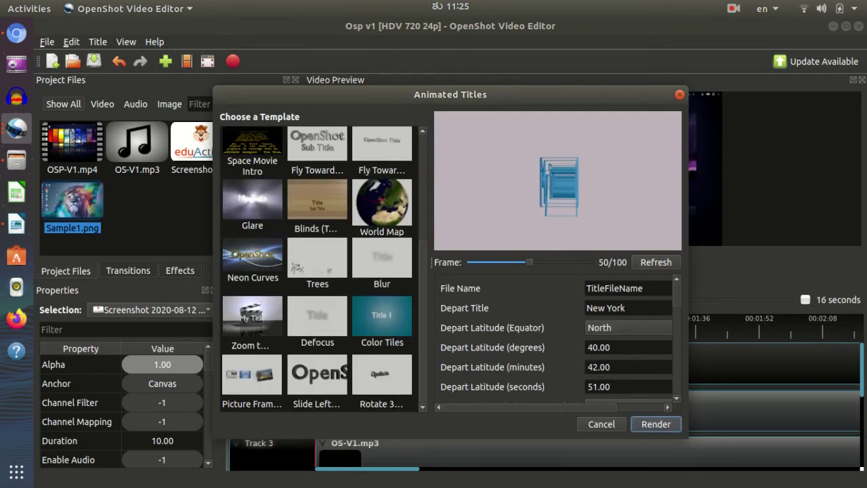
click(680, 94)
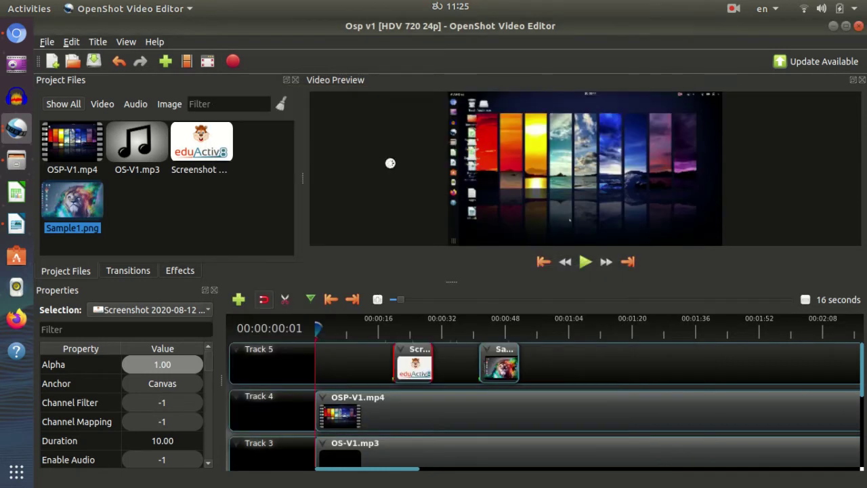
Review the view commands, switch the editor to full screen and return it to a maximized window
click(123, 43)
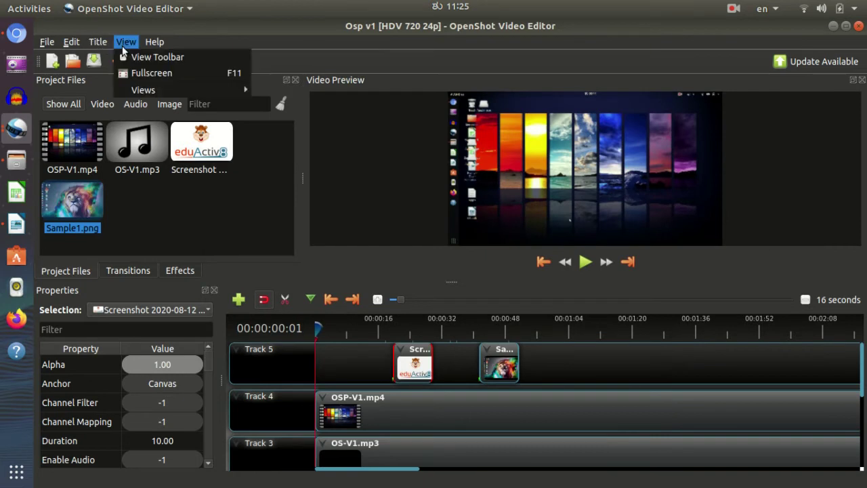
click(363, 276)
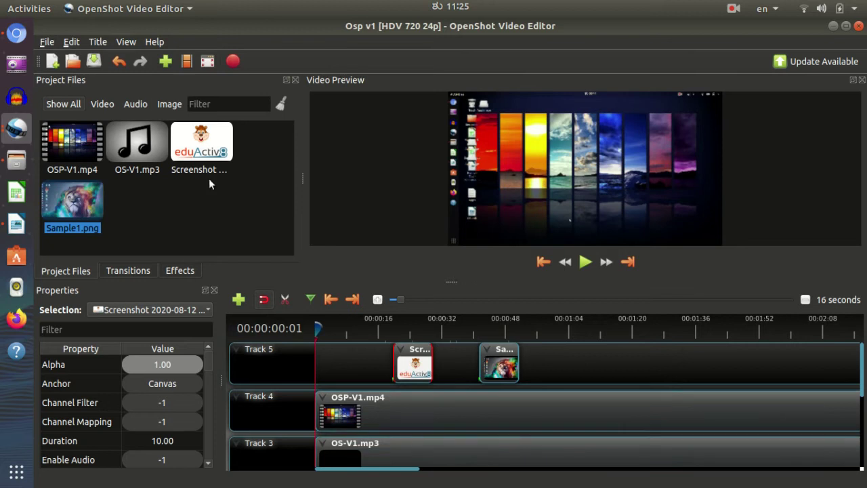
click(122, 42)
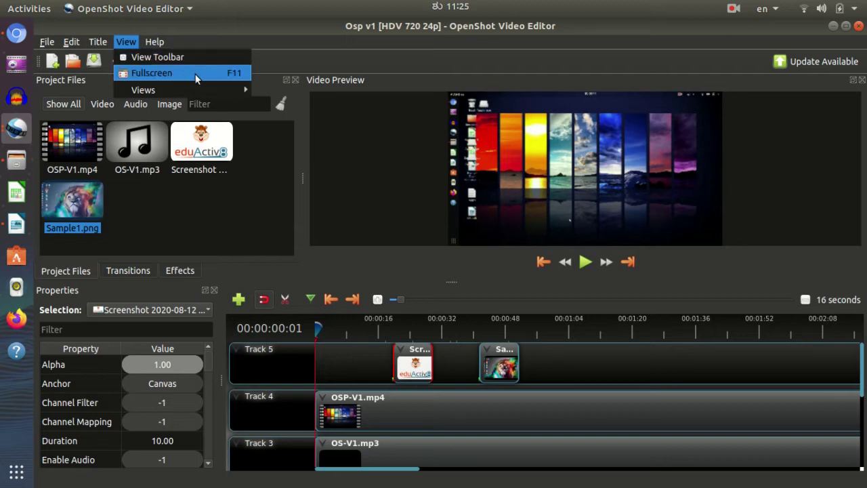
click(197, 80)
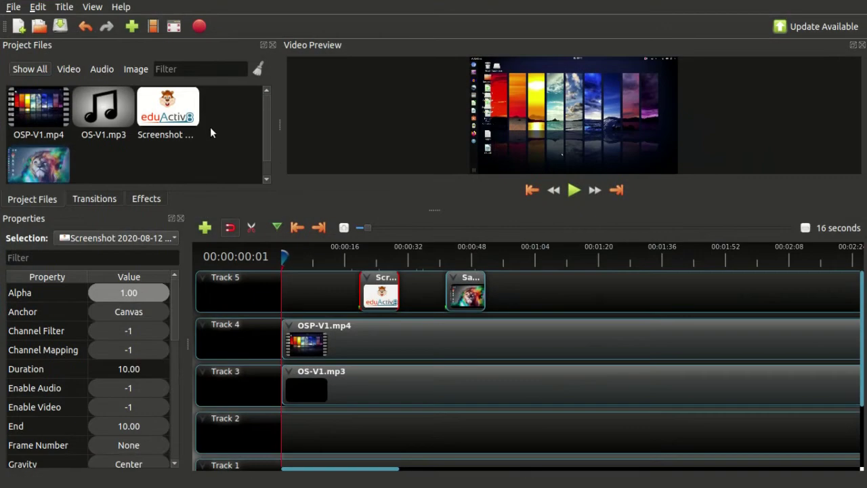
click(93, 7)
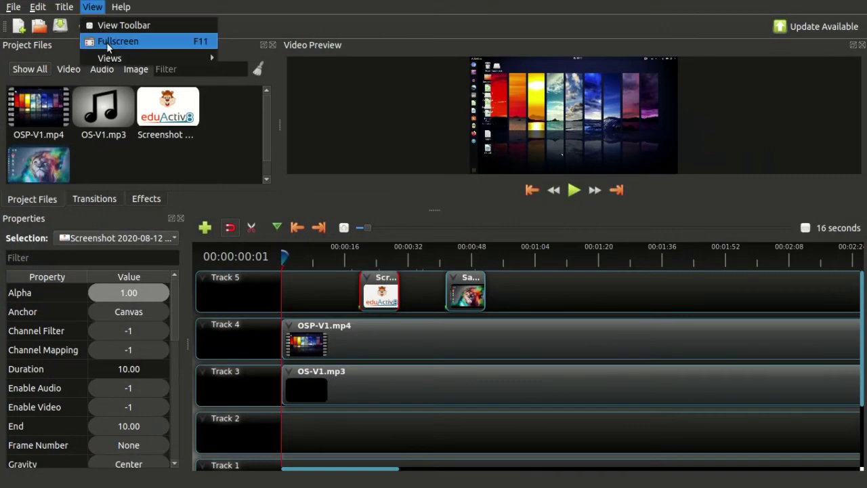
click(108, 41)
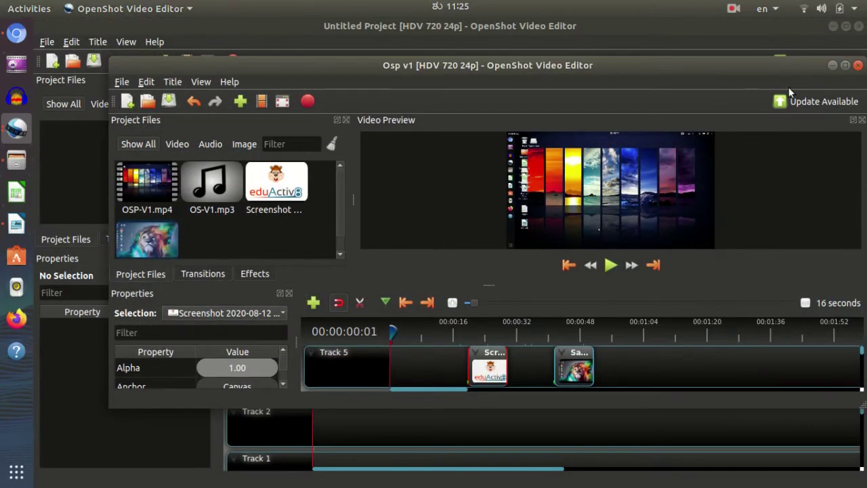
double_click(715, 68)
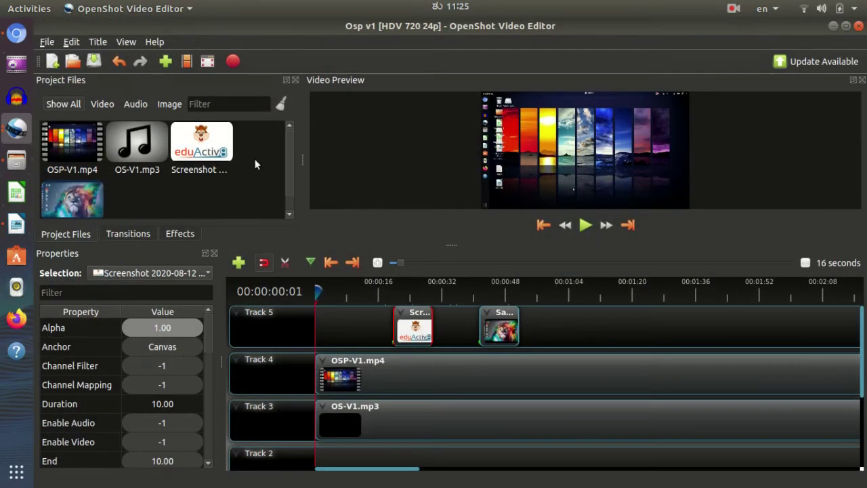
Try the Simple View layout, followed by the Advanced View layout
click(125, 42)
mouse_move(182, 86)
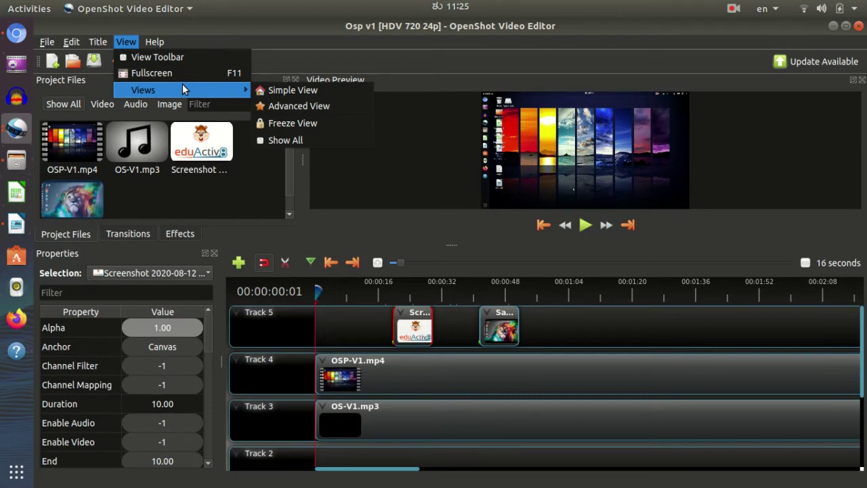
click(289, 93)
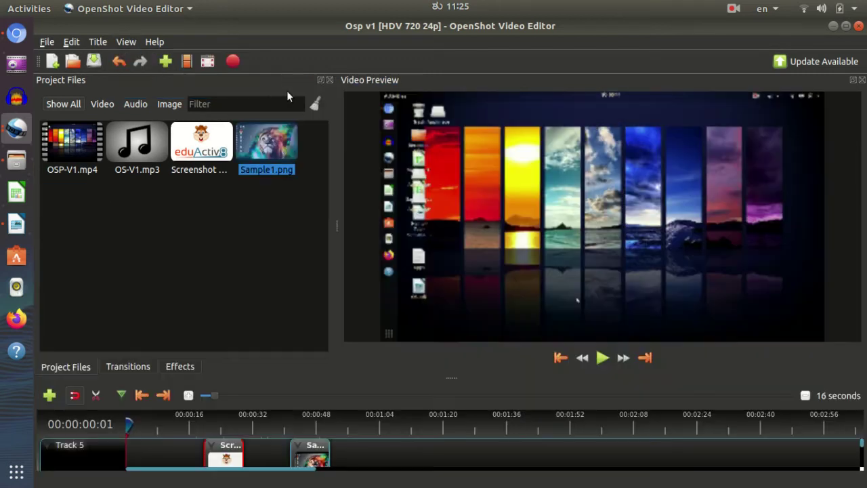
click(127, 42)
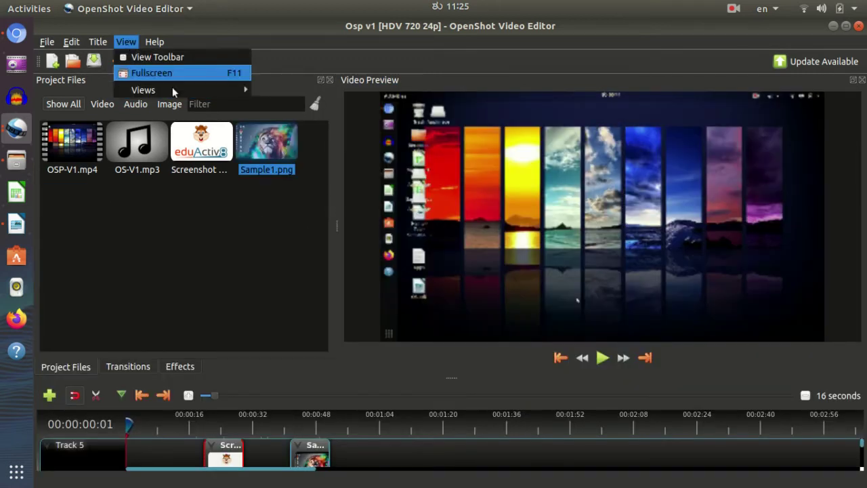
mouse_move(245, 90)
click(284, 107)
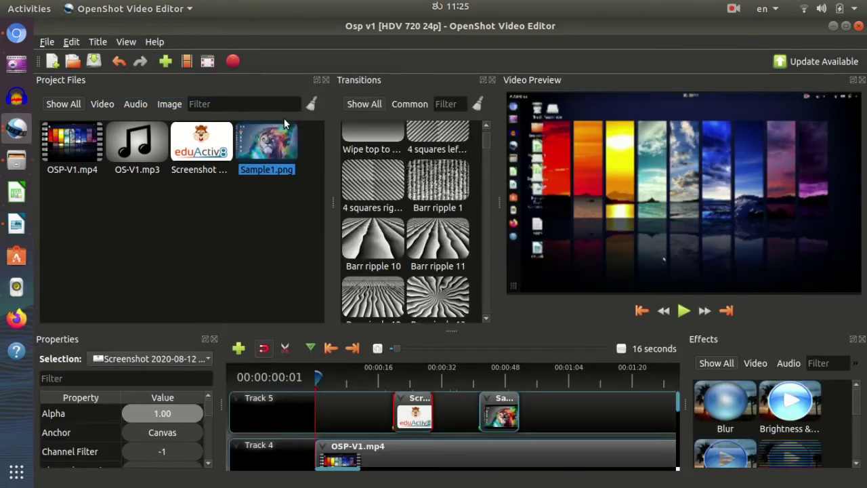
Apply the Show All option to the editor's panel layout
click(125, 42)
mouse_move(200, 91)
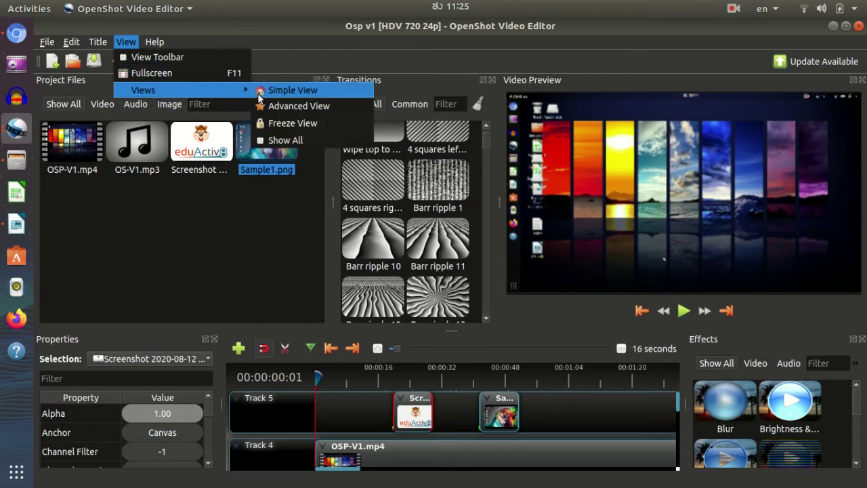
click(313, 141)
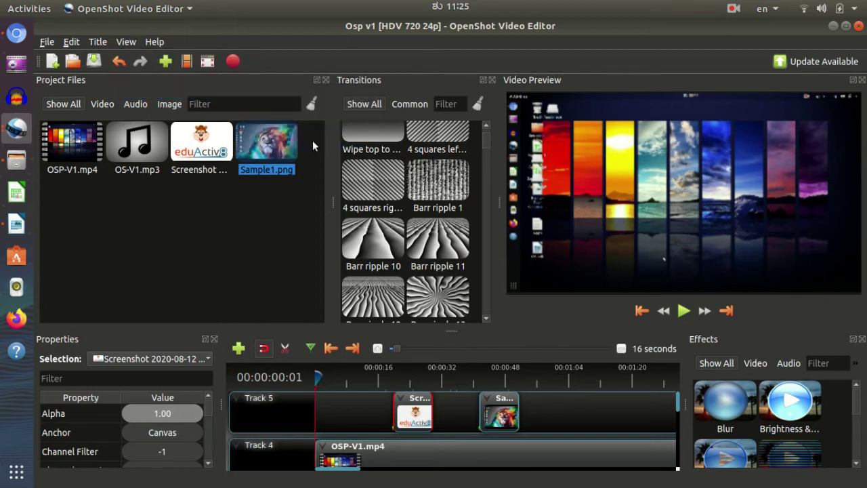
Return to the Simple View layout and enlarge the timeline area to show Tracks 5 to 2
click(126, 41)
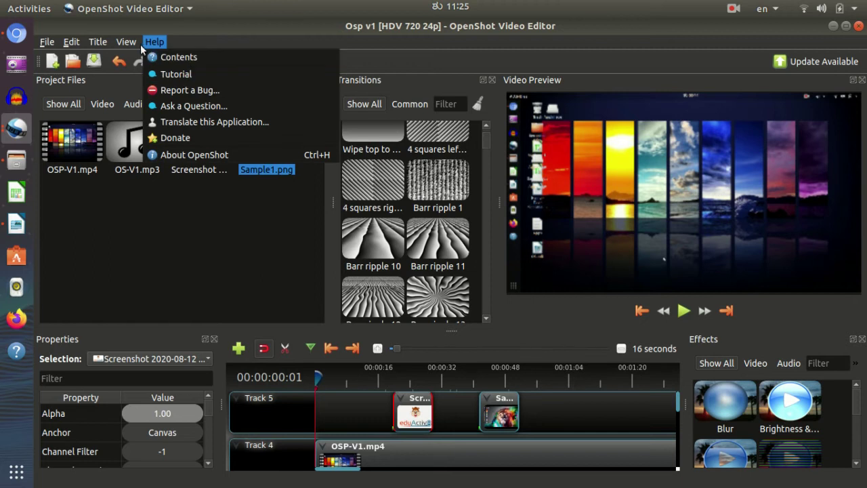
mouse_move(184, 90)
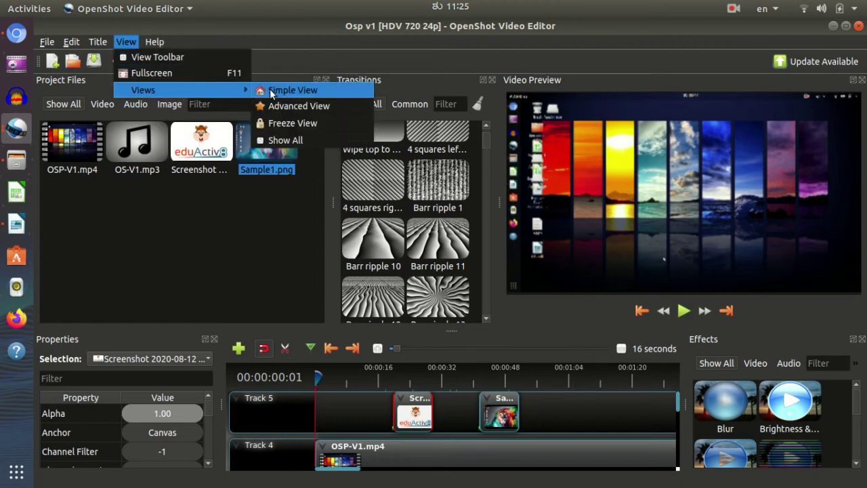
click(254, 90)
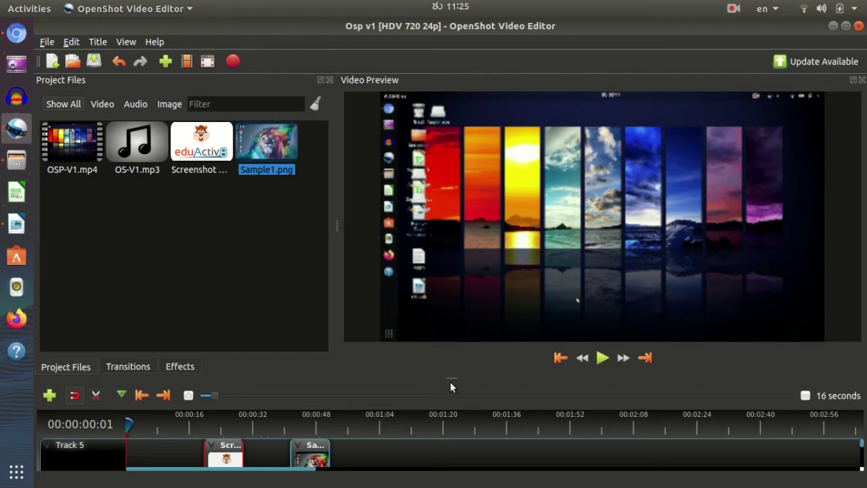
drag(450, 380, 471, 235)
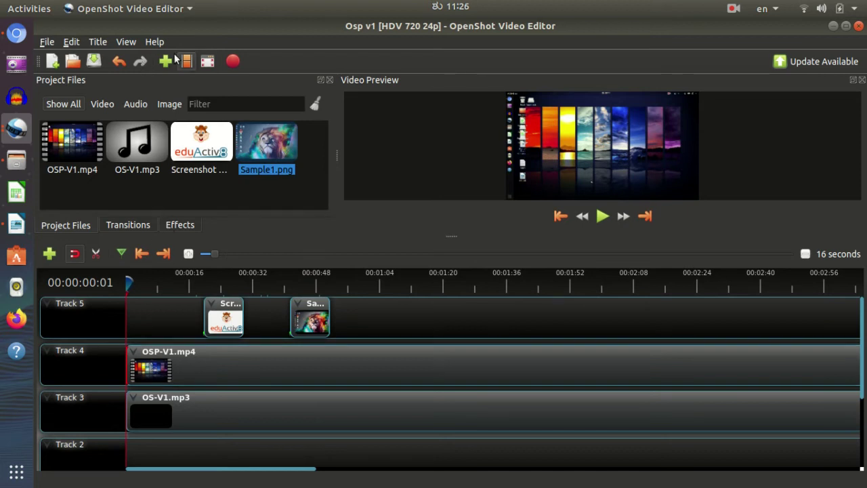
Show the properties of the OSP-V1.mp4 clip on Track 4
click(126, 42)
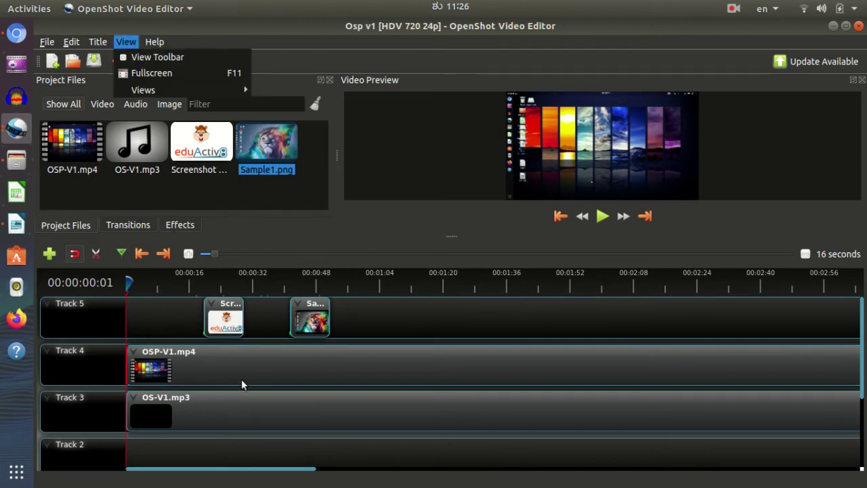
click(242, 379)
right_click(296, 371)
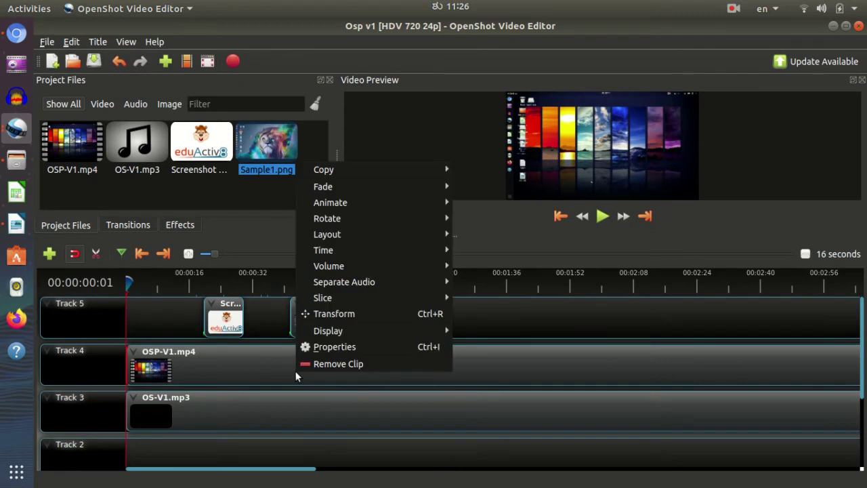
click(343, 348)
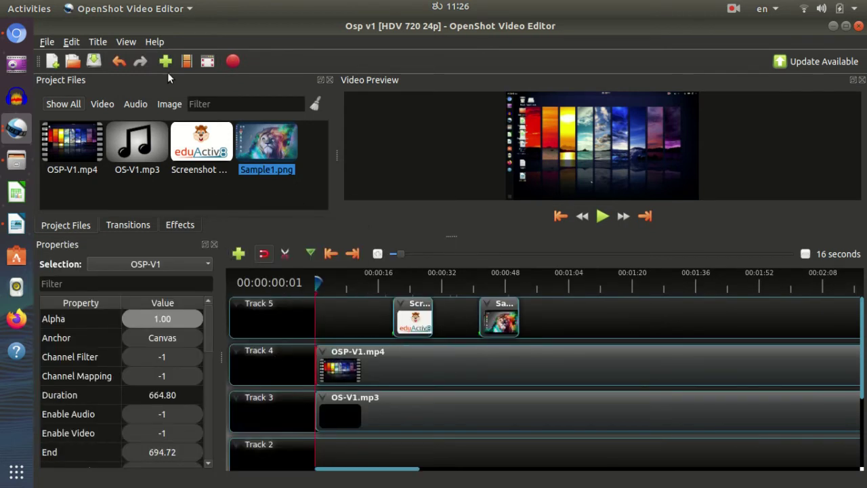
Review the view and help commands, then examine the About OpenShot information and close it
click(122, 42)
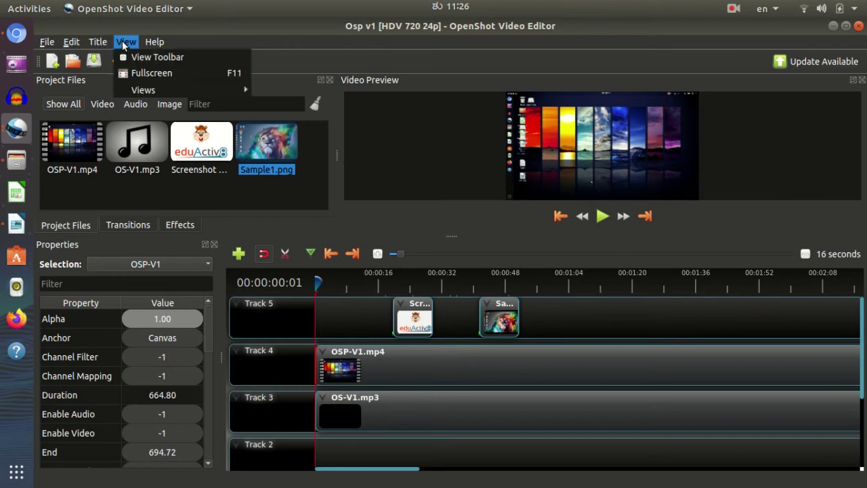
mouse_move(156, 41)
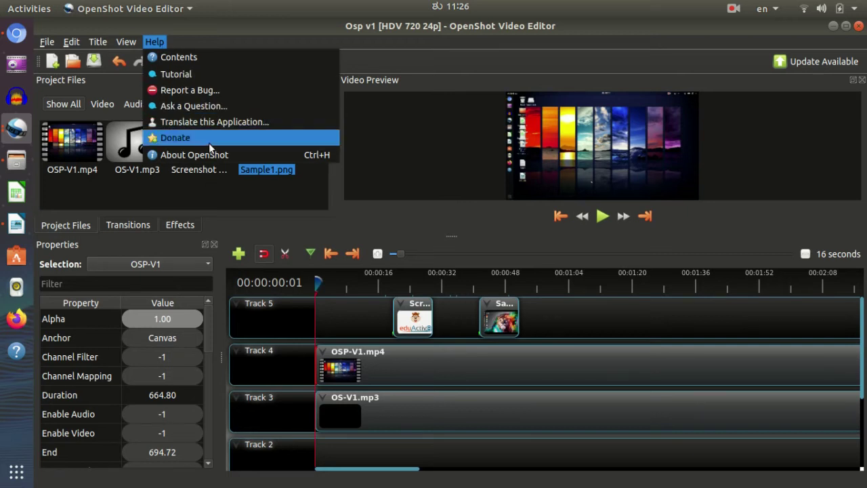
click(227, 155)
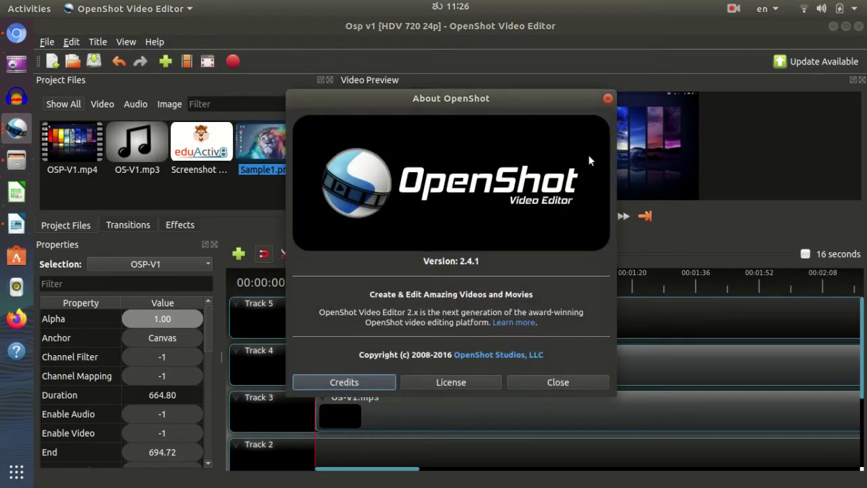
click(605, 100)
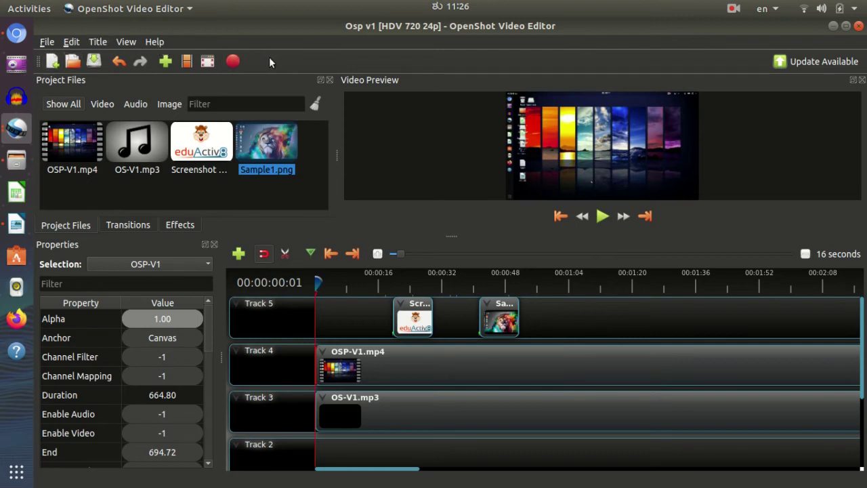
click(47, 41)
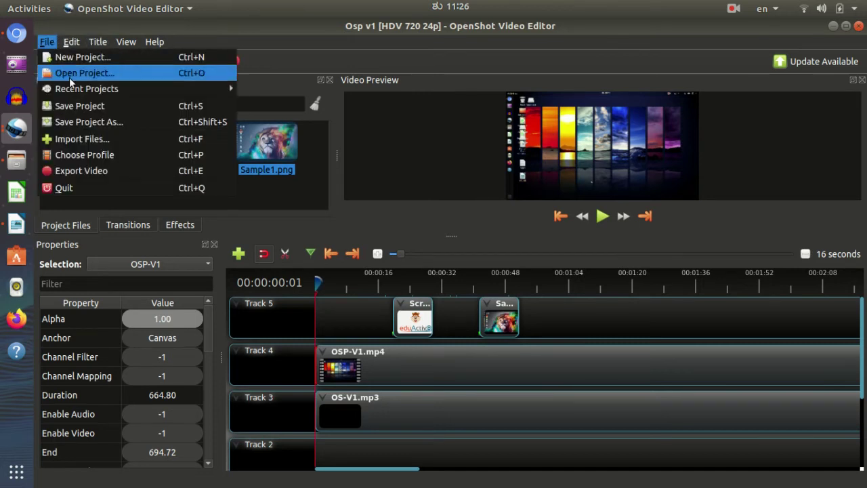
click(309, 38)
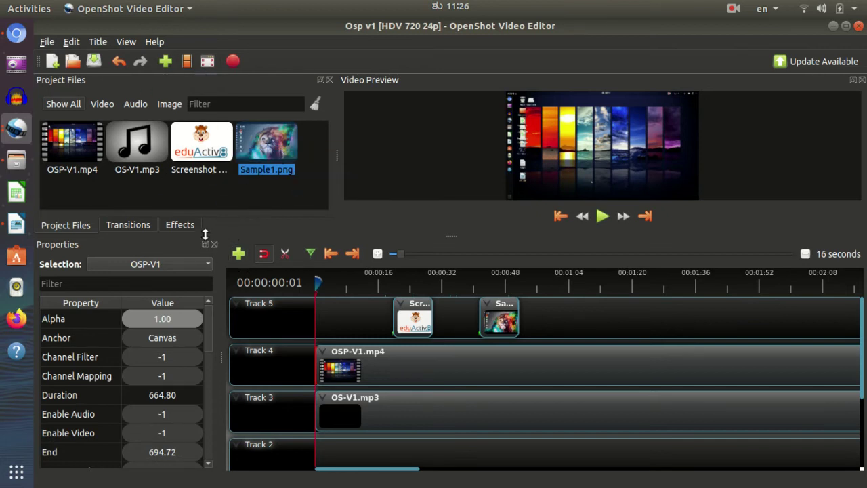
Browse the available transitions and effects, then return to the project files
click(125, 225)
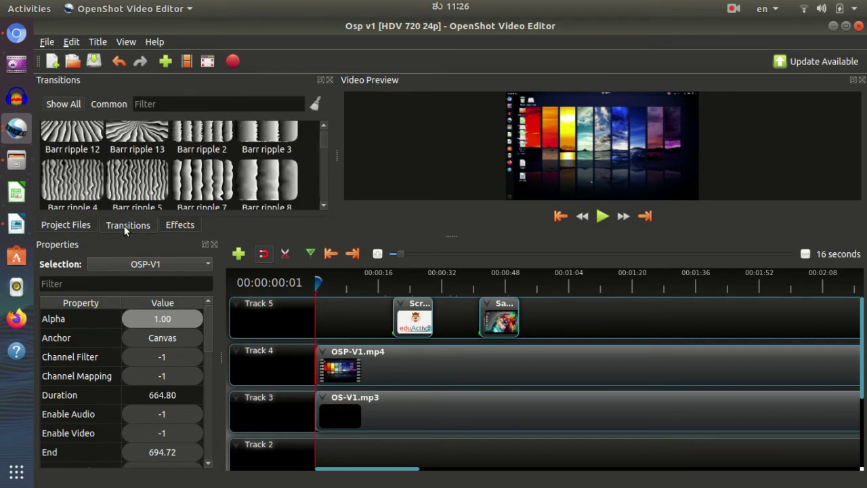
click(176, 225)
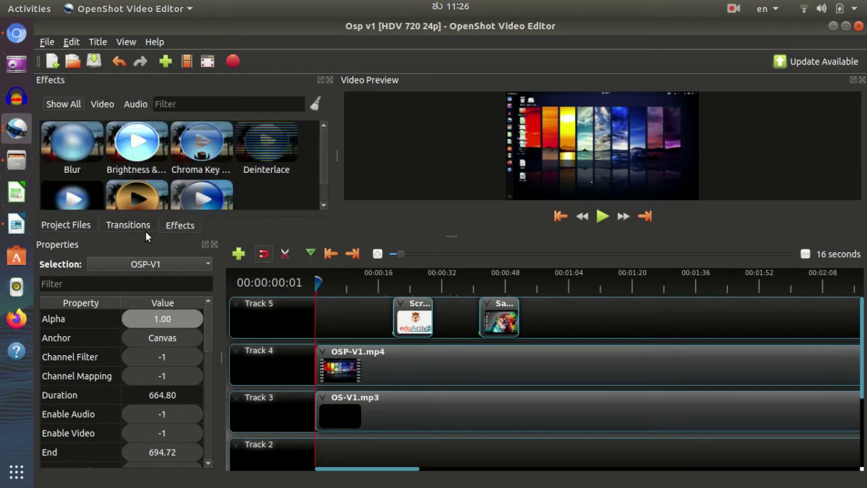
click(81, 227)
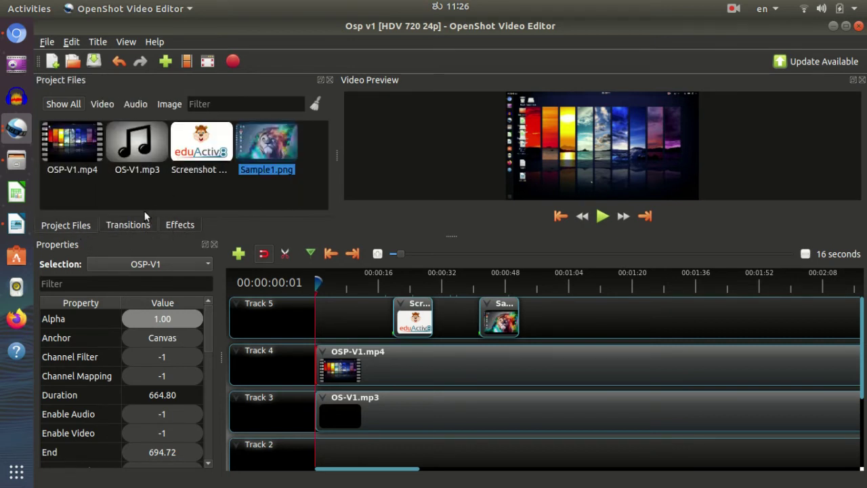
click(127, 230)
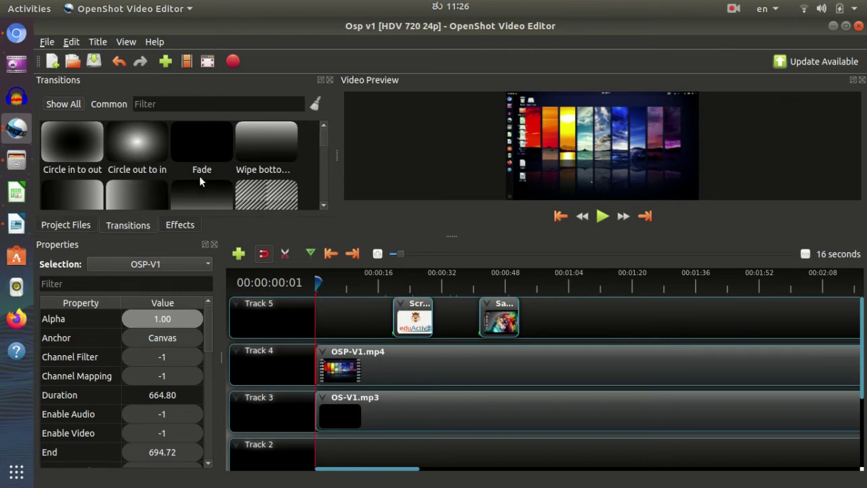
click(185, 225)
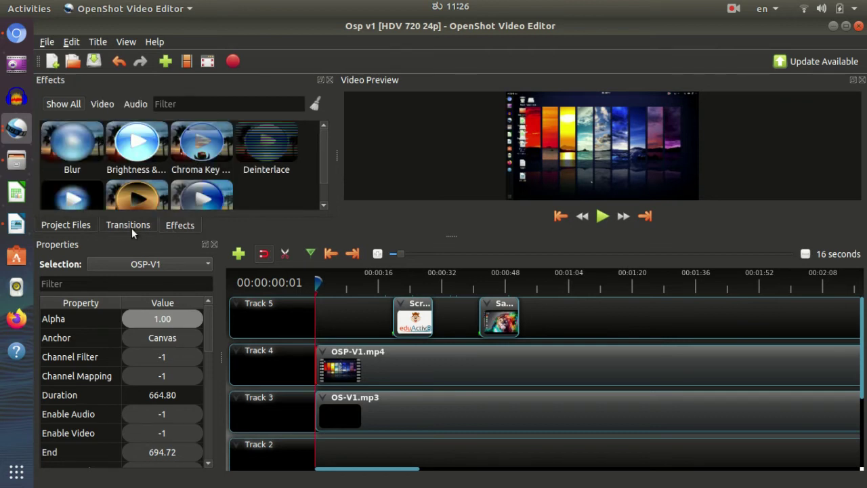
click(130, 226)
click(190, 224)
click(71, 225)
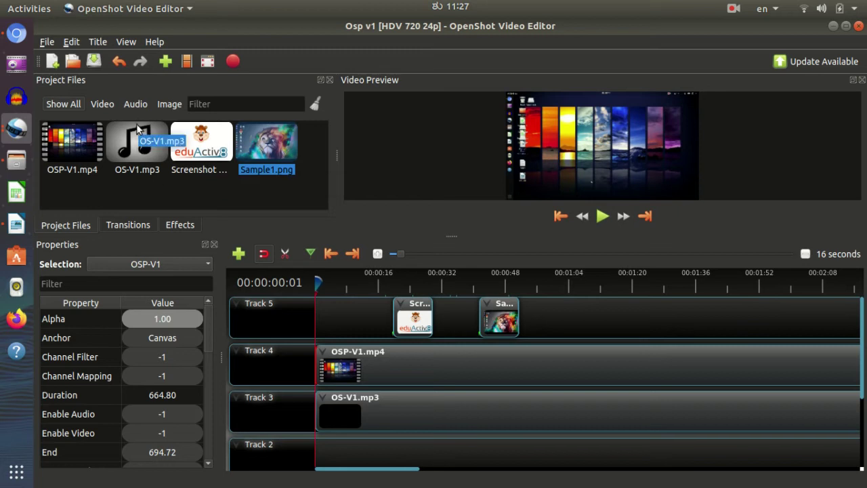
Filter the project files by video, audio and image in turn, then show all files again
click(102, 105)
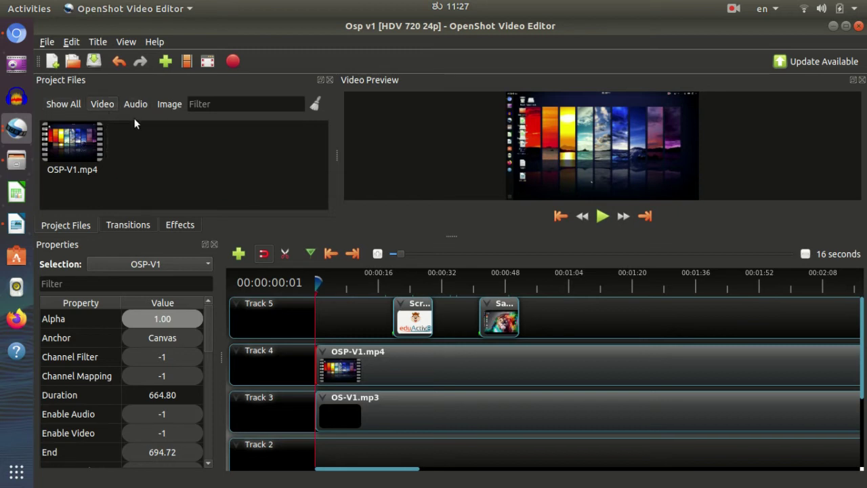
click(56, 104)
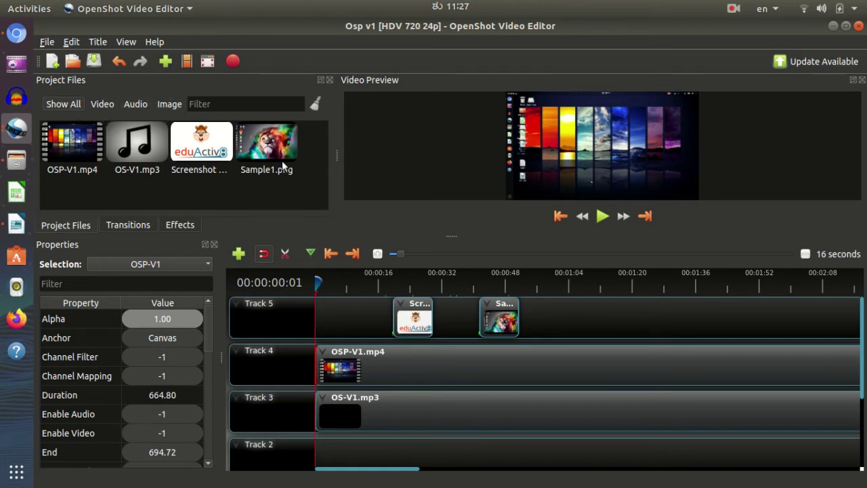
click(108, 105)
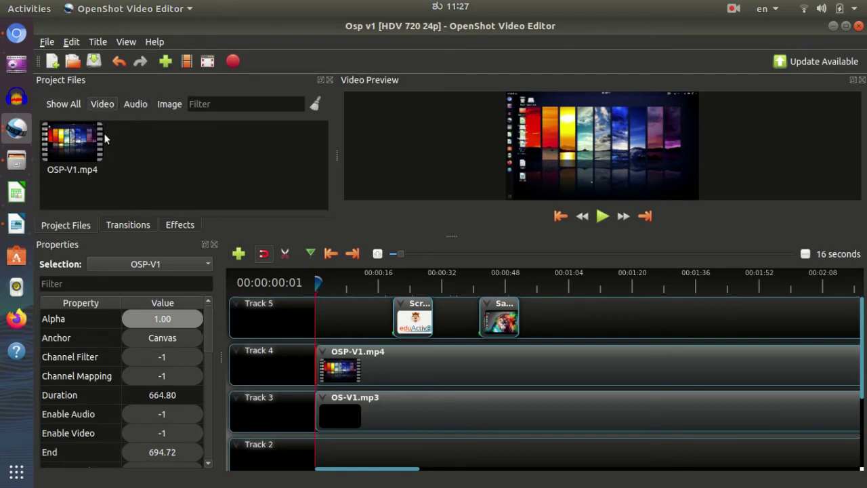
click(135, 105)
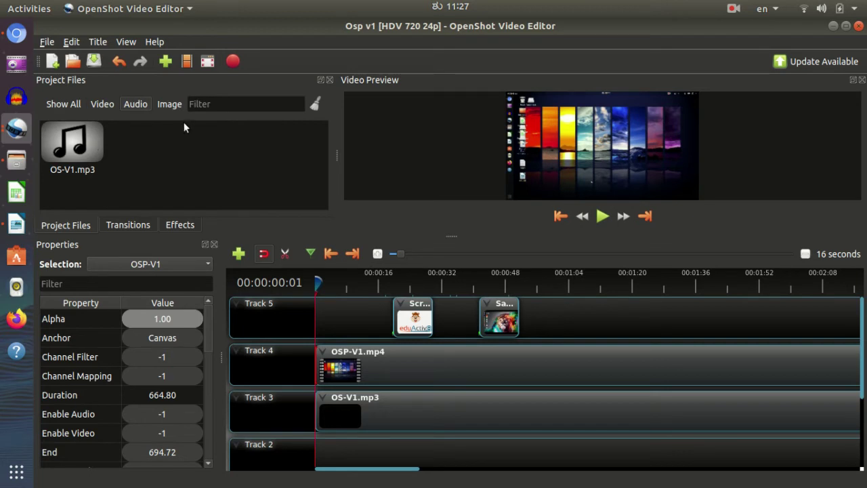
click(168, 106)
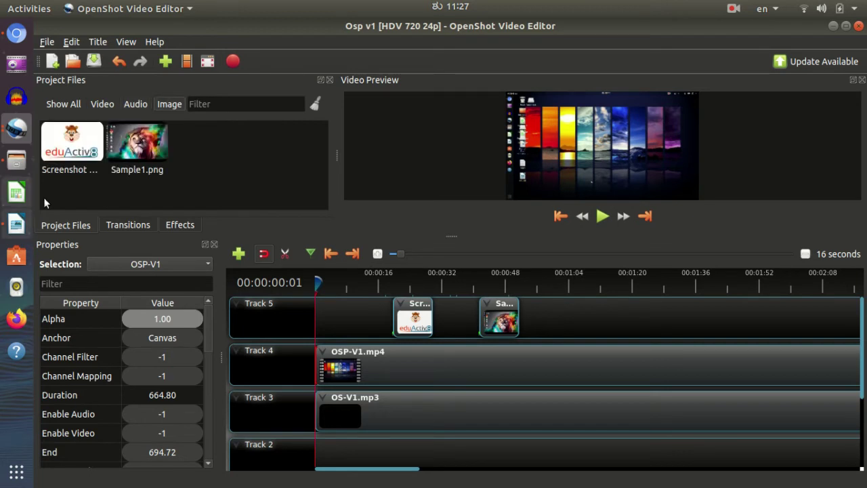
click(53, 105)
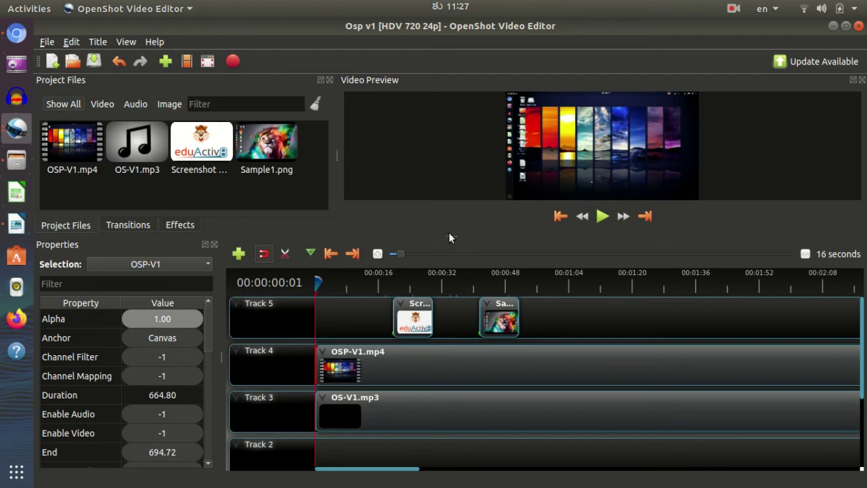
Enlarge the project files and video preview area, and set the timeline scale to 18 seconds
drag(451, 237, 452, 252)
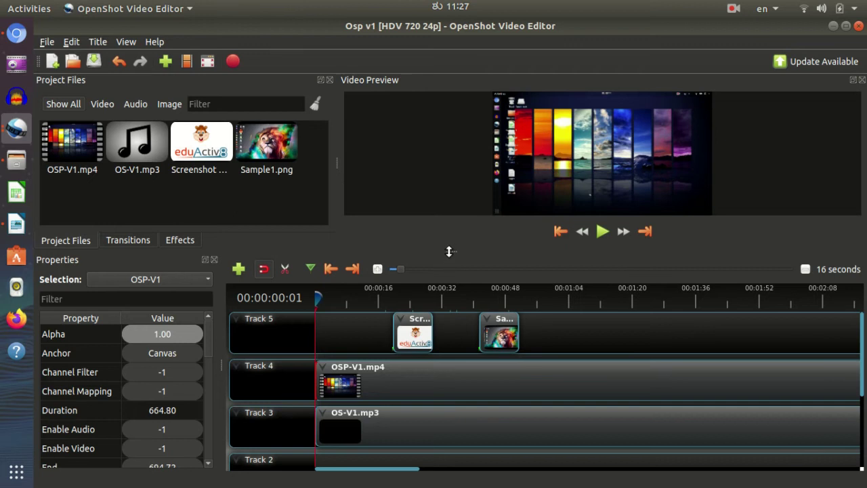
mouse_move(449, 252)
mouse_down()
mouse_move(447, 276)
mouse_move(443, 250)
mouse_move(445, 257)
mouse_up()
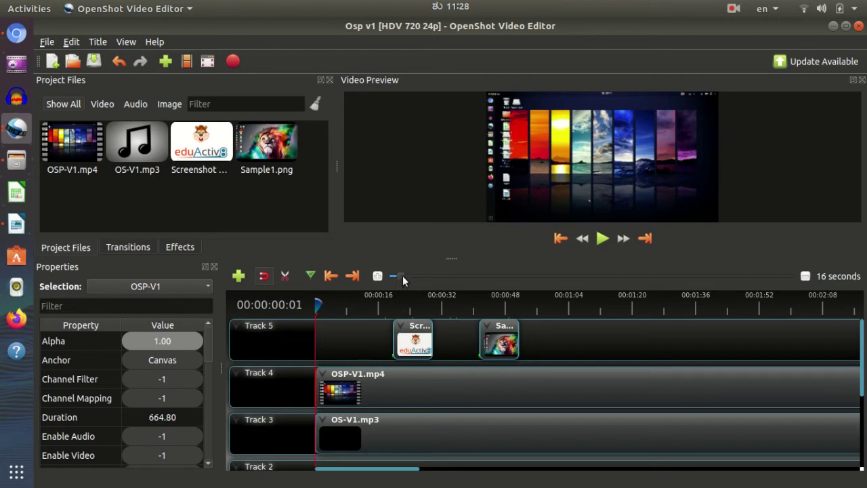
mouse_move(402, 275)
mouse_down()
mouse_move(429, 274)
mouse_move(400, 274)
mouse_up()
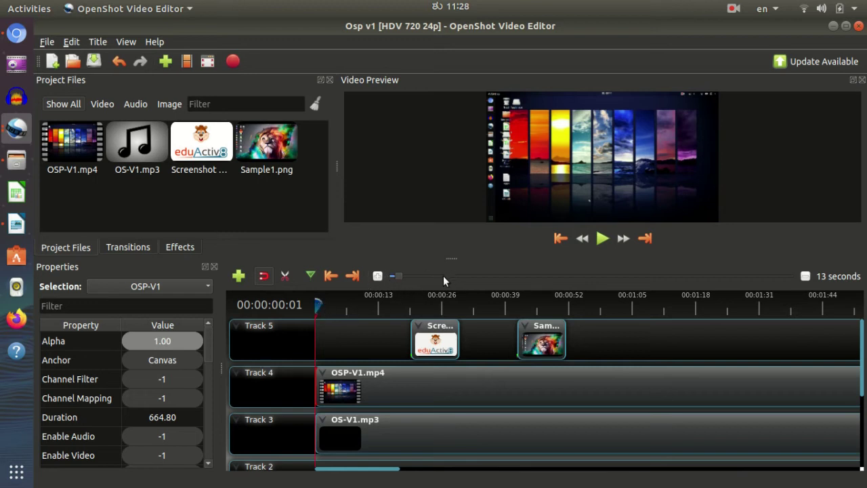
drag(401, 276, 402, 275)
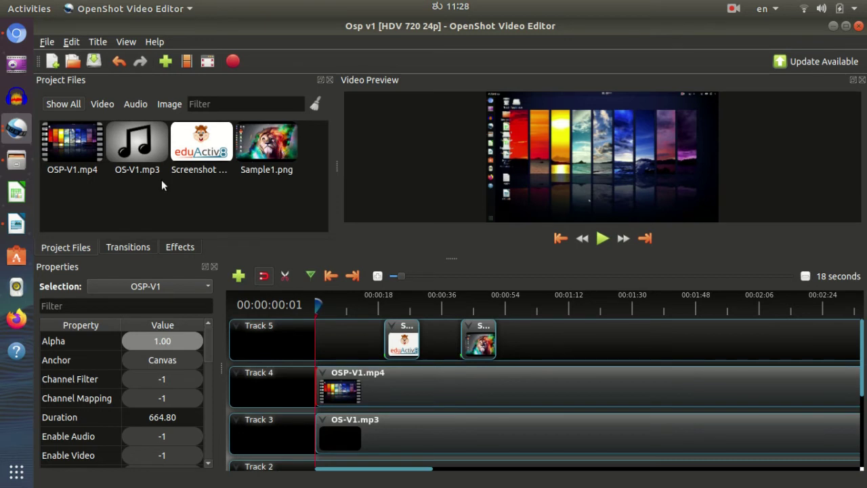
Add the Screenshot image to Track 5 after the Sample1 clip, starting at about 00:01:04, and look over the tracks
drag(203, 143, 545, 346)
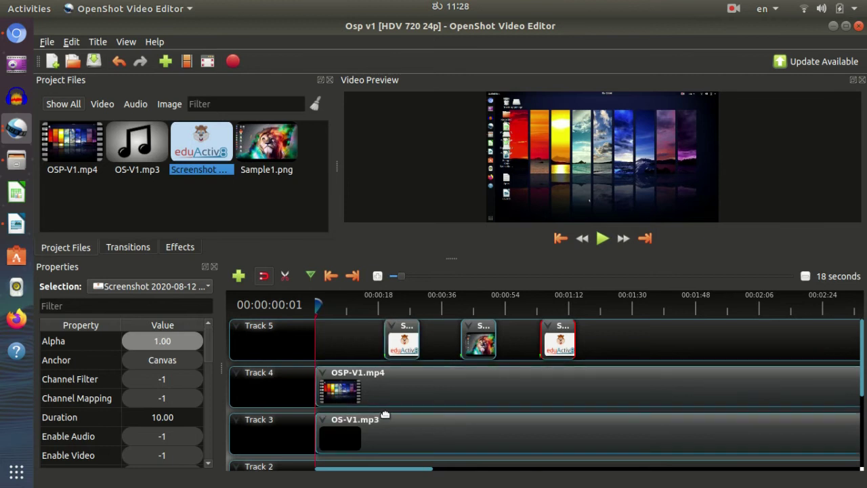
scroll(387, 411, down, 3)
scroll(387, 412, up, 2)
scroll(386, 412, down, 2)
scroll(387, 414, up, 3)
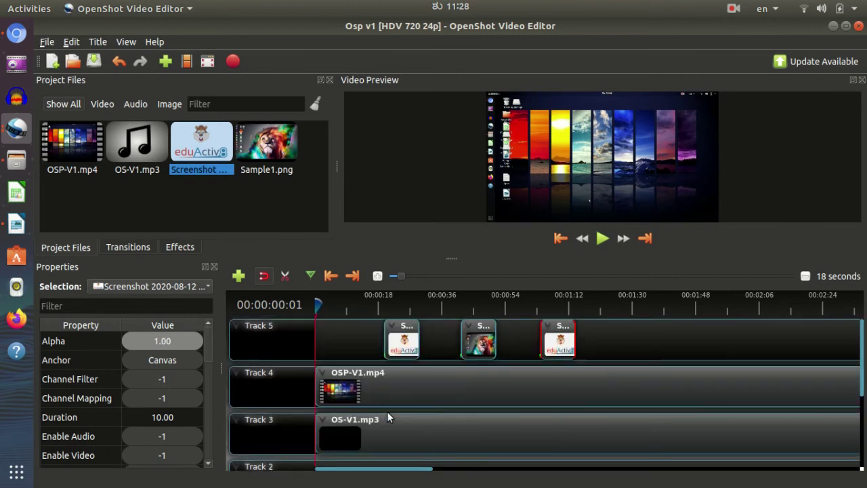
scroll(396, 398, down, 2)
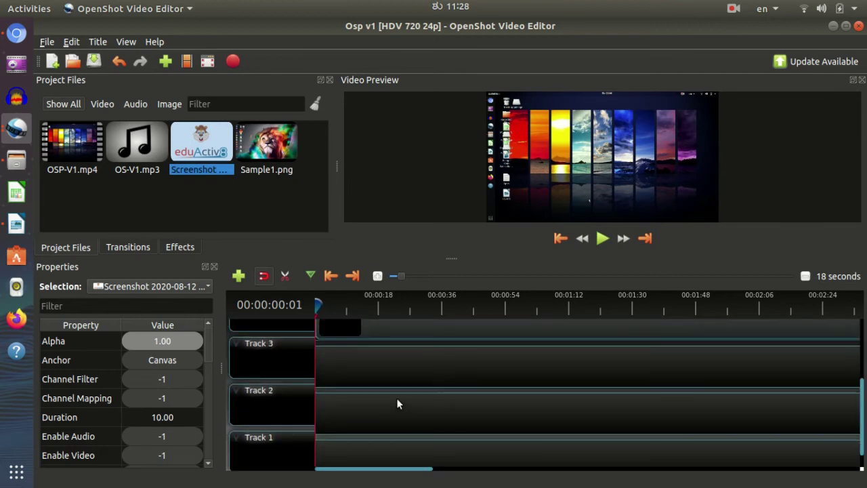
scroll(396, 398, up, 3)
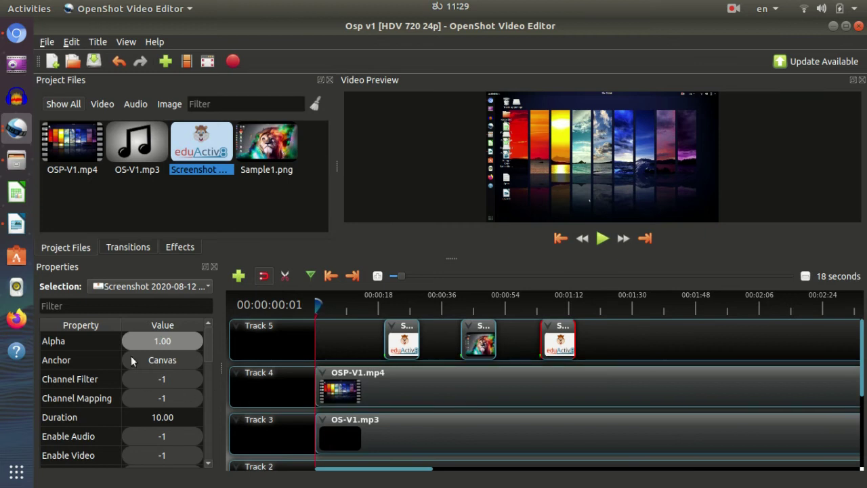
Examine the full property list of the added Screenshot clip and preview the timeline at 00:00:20:13
scroll(137, 388, down, 8)
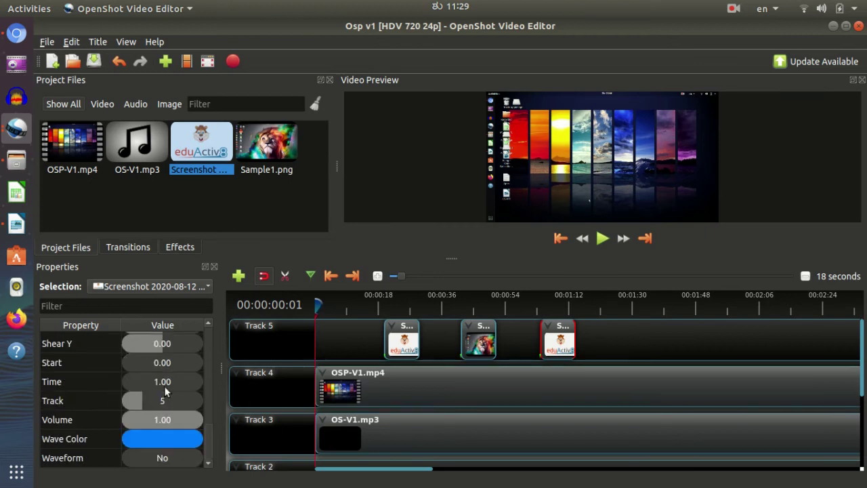
scroll(404, 326, down, 1)
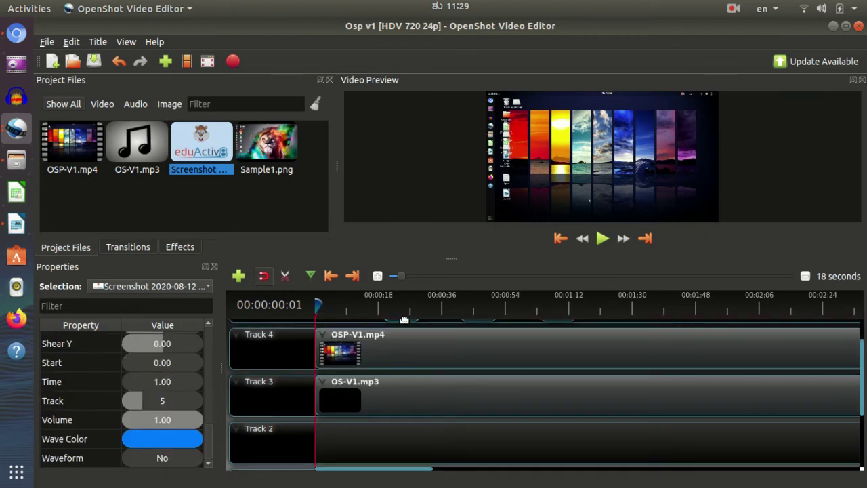
scroll(427, 370, up, 1)
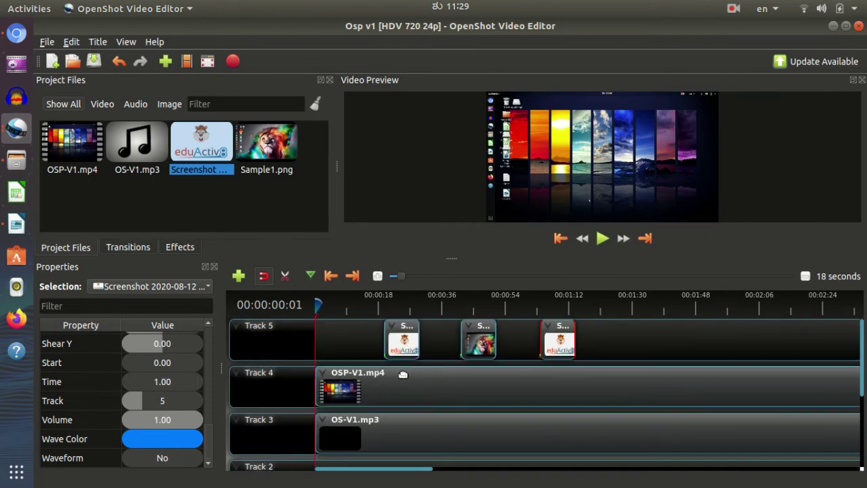
click(386, 308)
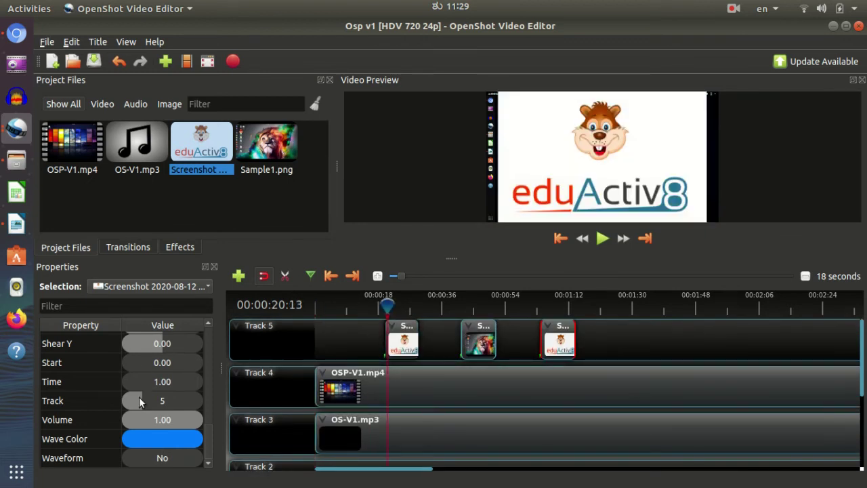
scroll(139, 397, up, 10)
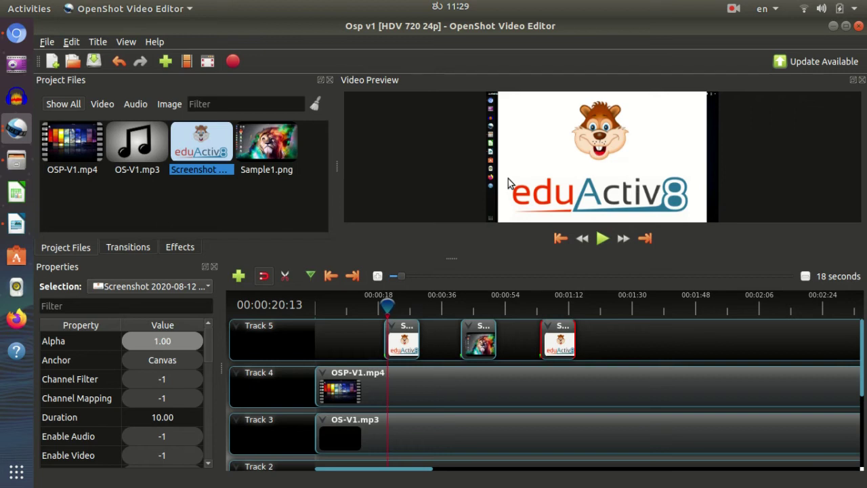
scroll(140, 396, down, 8)
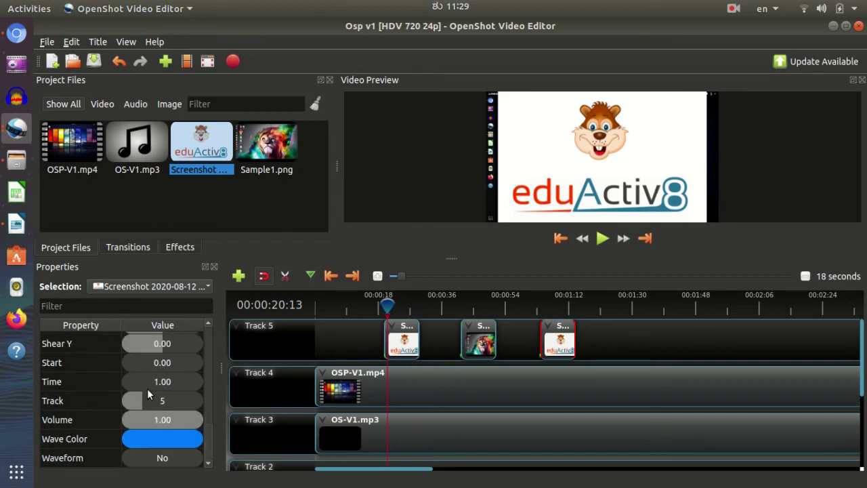
scroll(147, 396, up, 8)
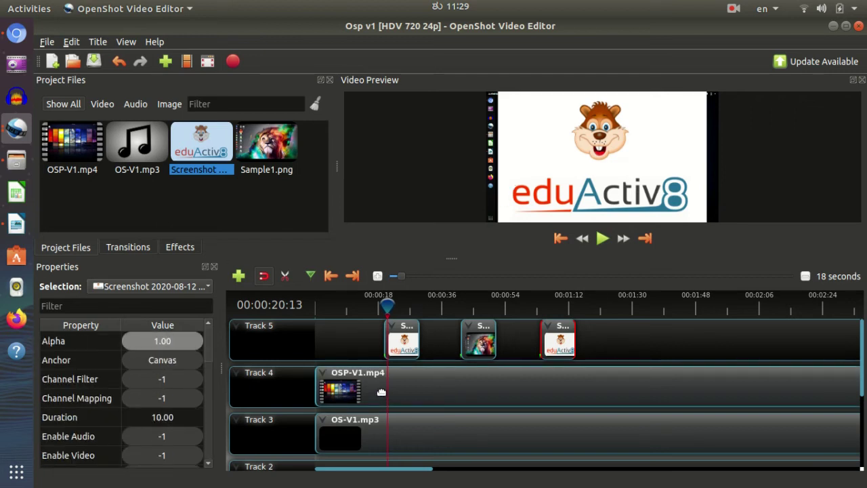
Filter the project files by the text "OS", then clear the filter
click(230, 104)
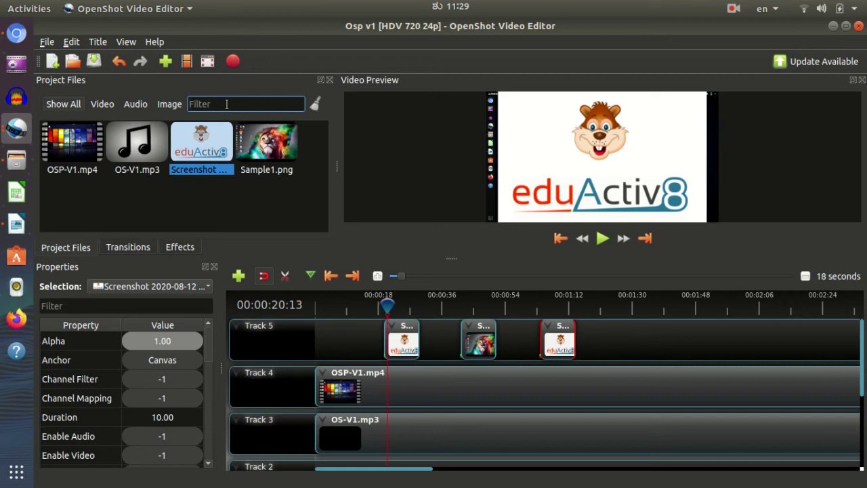
text(OS)
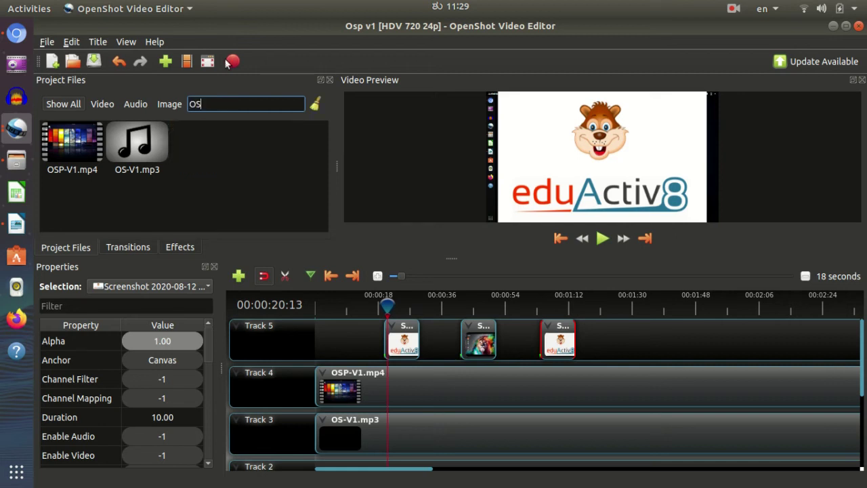
key(BackSpace)
key(BackSpace)
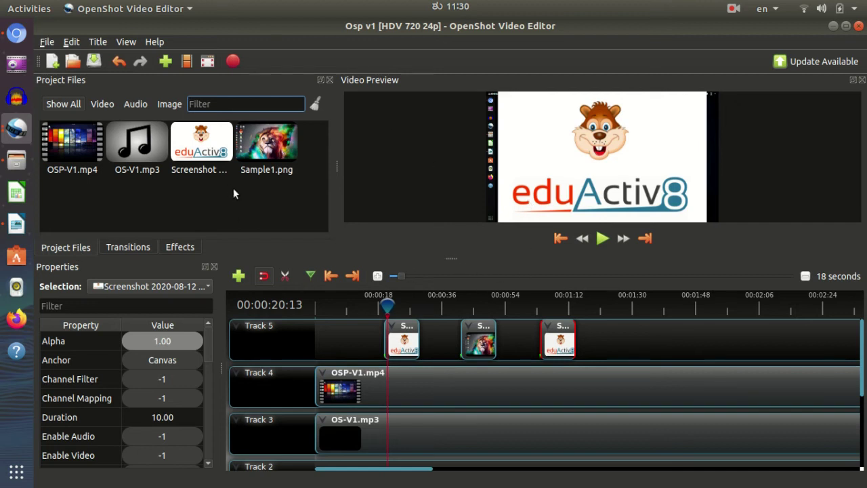
Select each of the four project files in turn, finishing with OS-V1.mp3
click(84, 147)
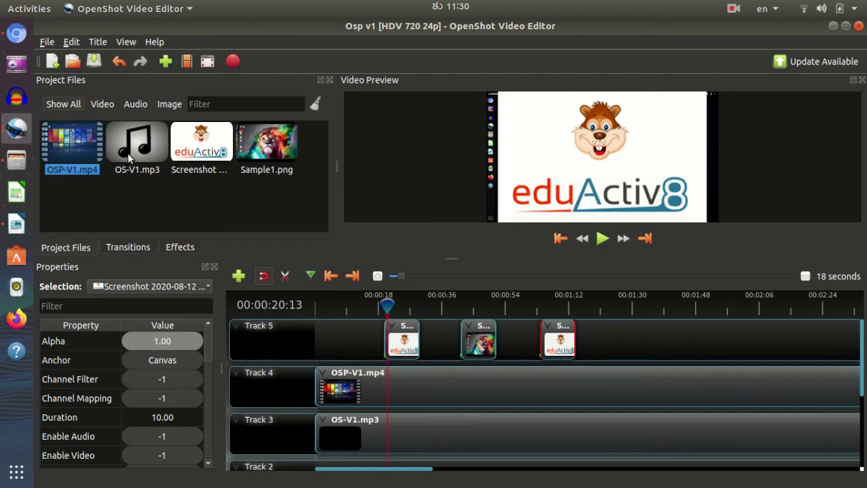
click(129, 149)
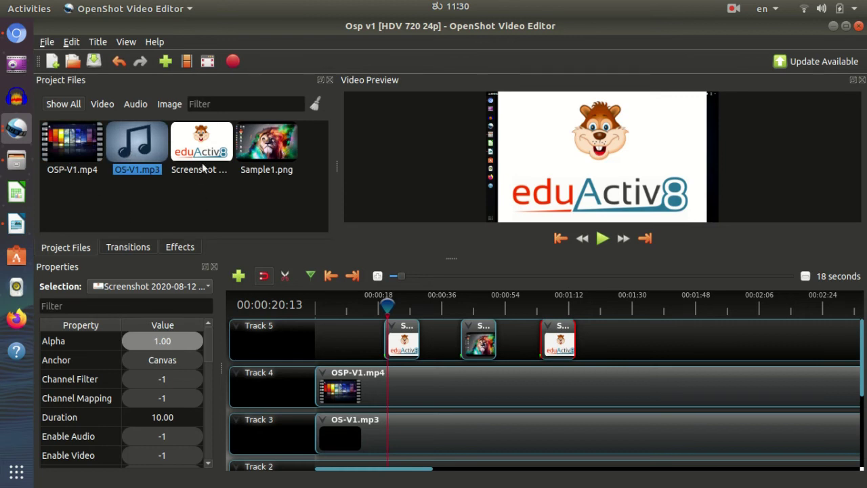
click(197, 157)
click(251, 160)
click(144, 150)
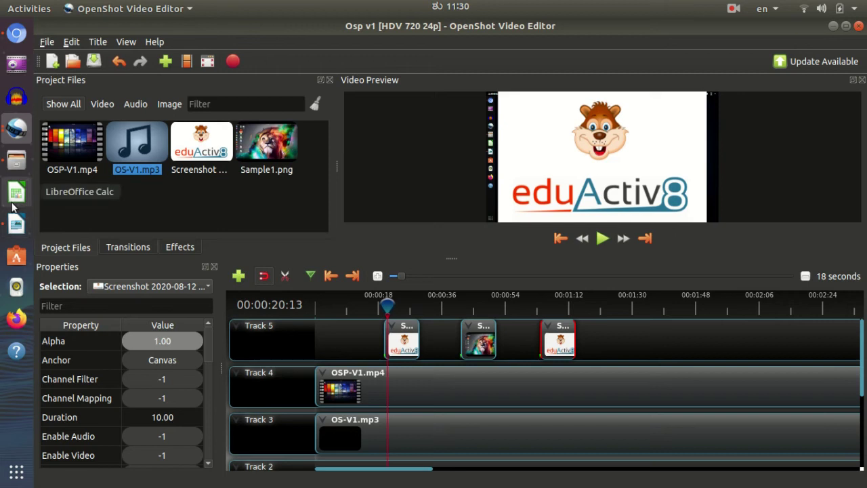
Switch to the LibreOffice Writer notes, review the Image, Audio and Video source lines, and return to the Osp v1 project in OpenShot
click(16, 224)
click(39, 229)
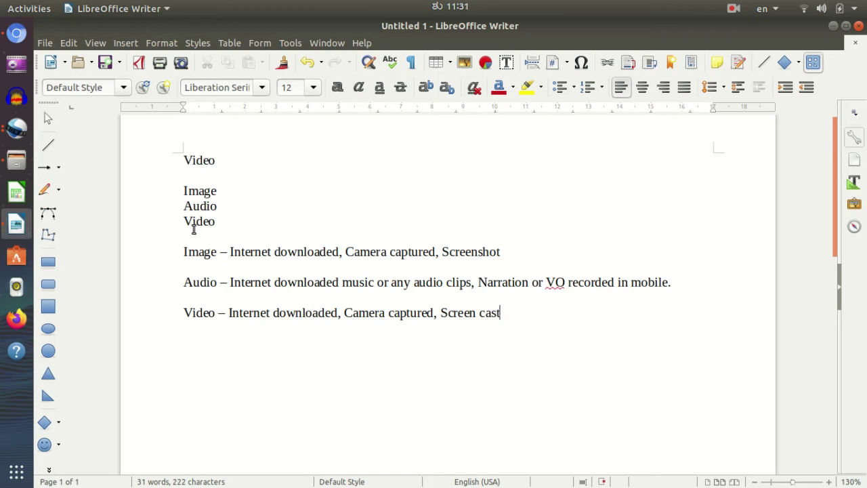
double_click(191, 254)
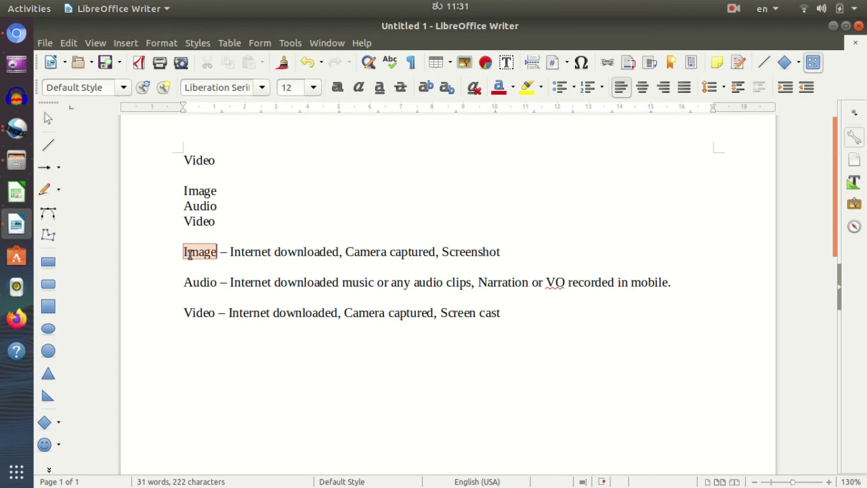
click(231, 312)
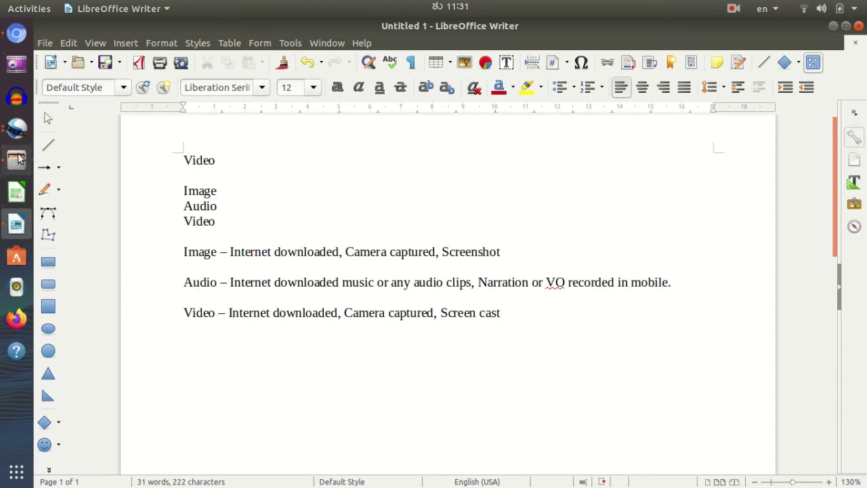
click(15, 127)
click(132, 92)
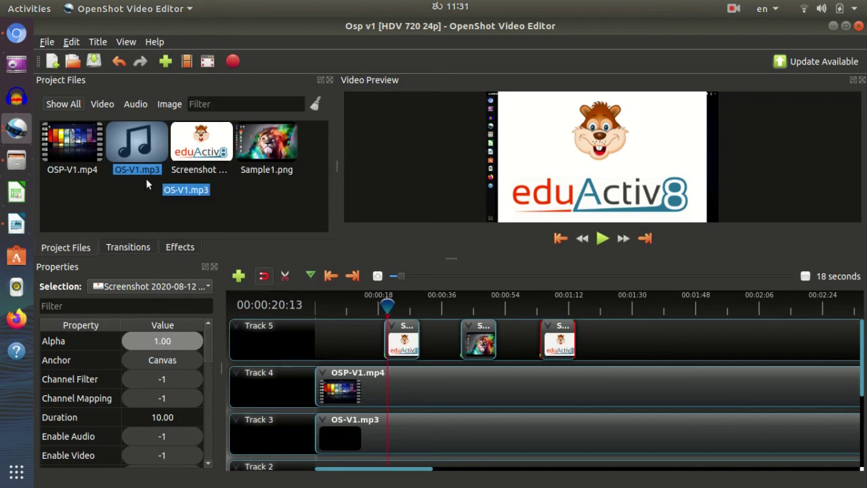
Compare the media sources listed in the Writer notes with the Osp v1 project files, alternating between Writer and OpenShot and finishing in OpenShot
click(14, 225)
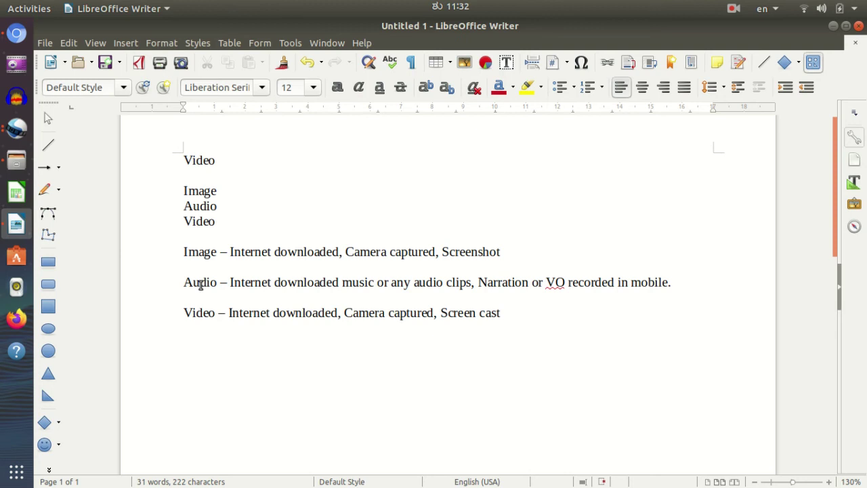
click(17, 127)
click(143, 86)
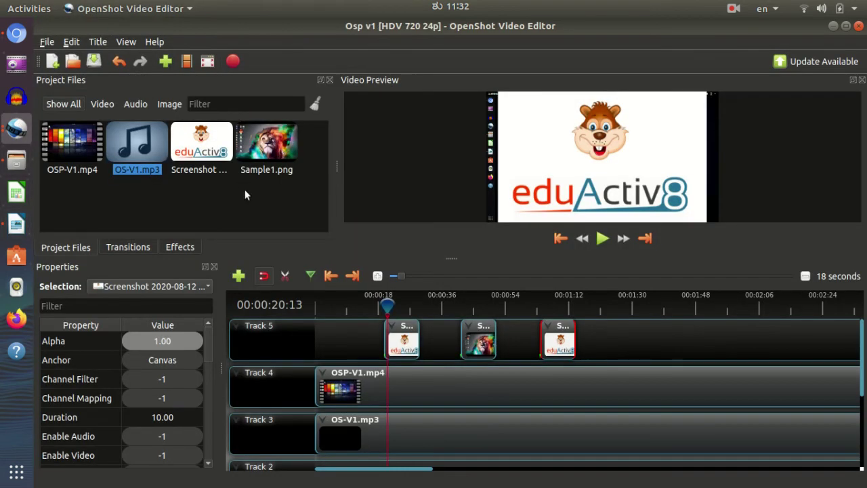
click(17, 224)
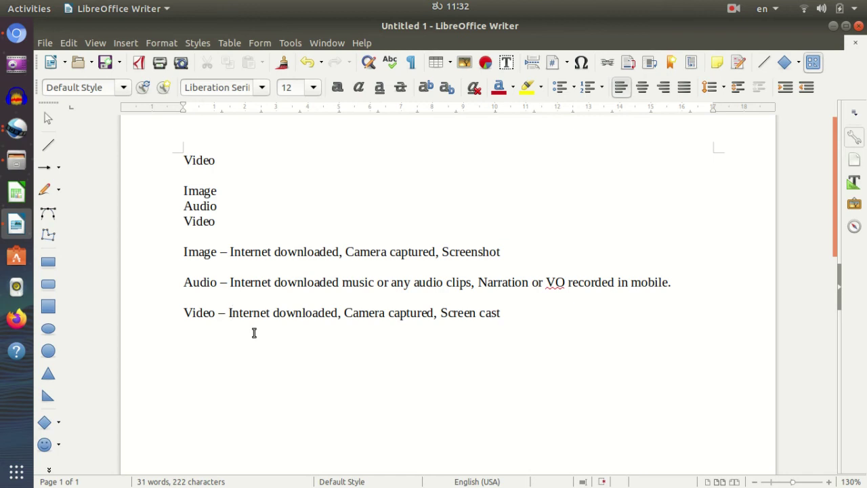
click(17, 128)
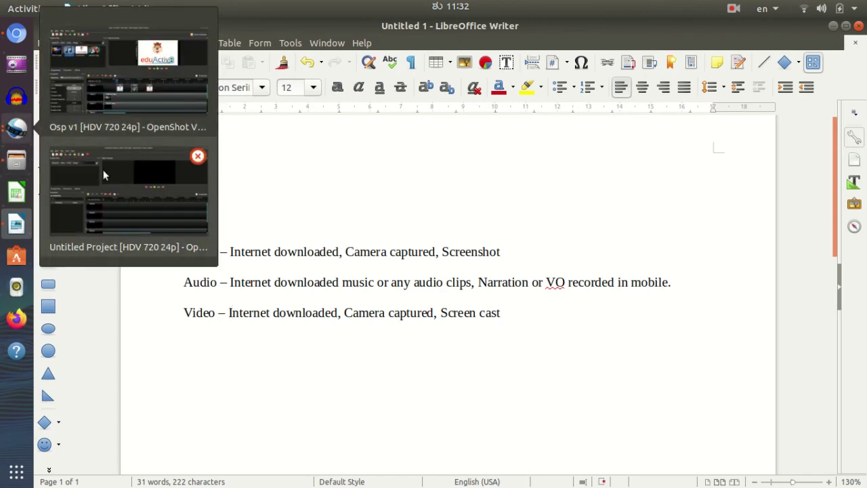
click(123, 94)
click(17, 224)
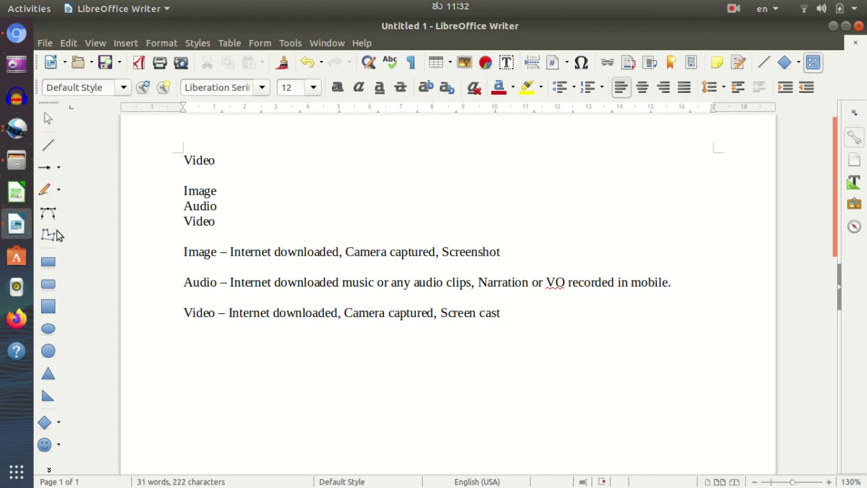
click(19, 130)
click(110, 96)
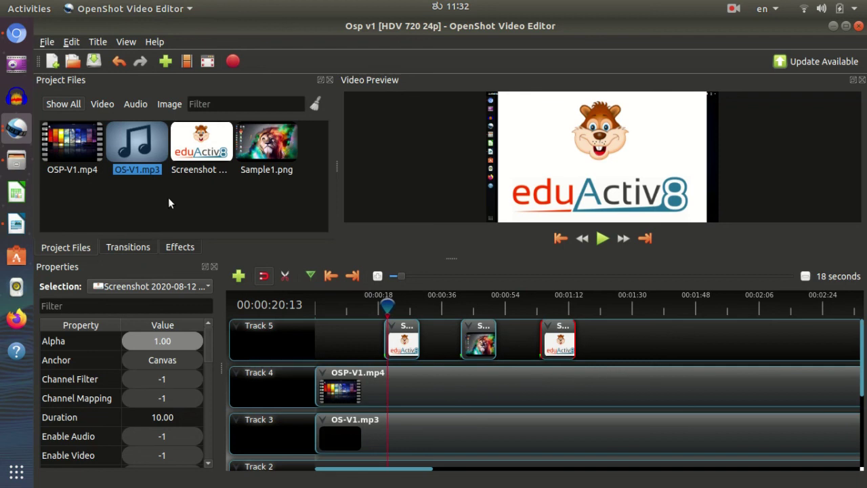
click(16, 224)
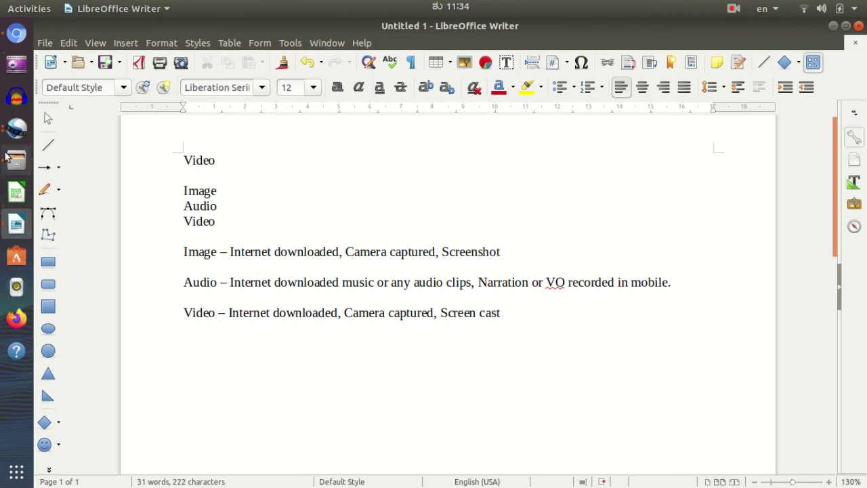
click(16, 127)
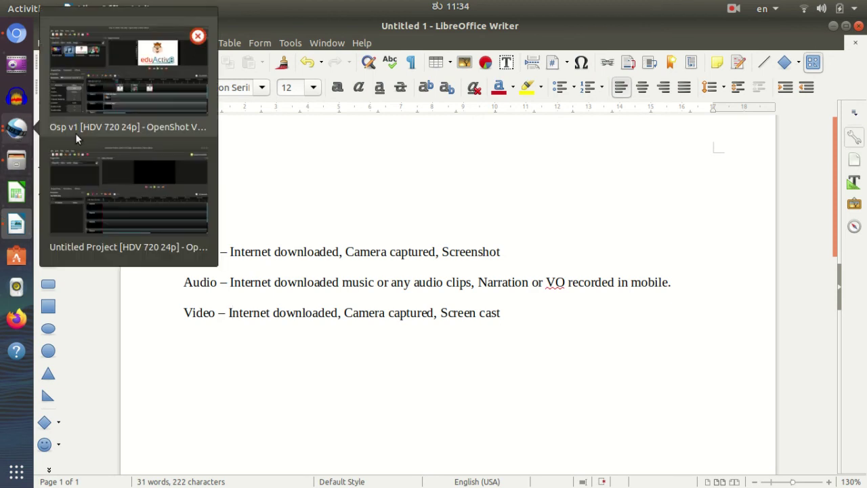
click(134, 87)
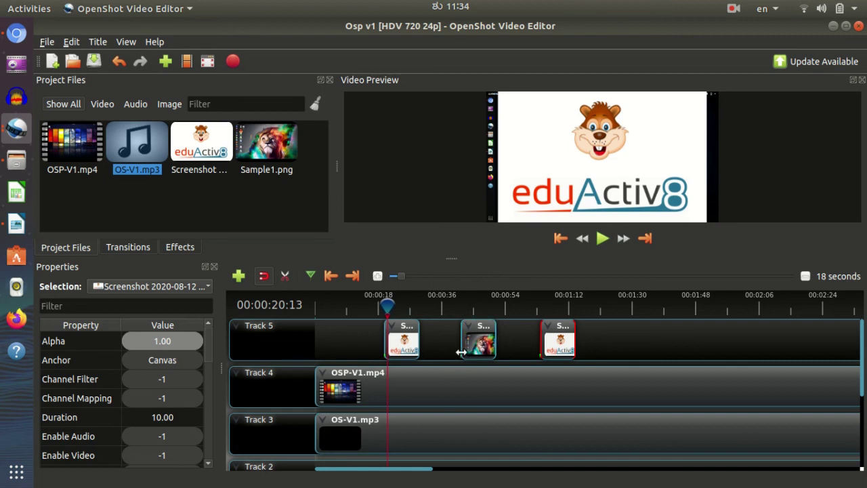
Look over the commands available for the OSP-V1.mp4 clip on Track 4, including Separate Audio, dismiss them and minimize the OpenShot window
right_click(454, 396)
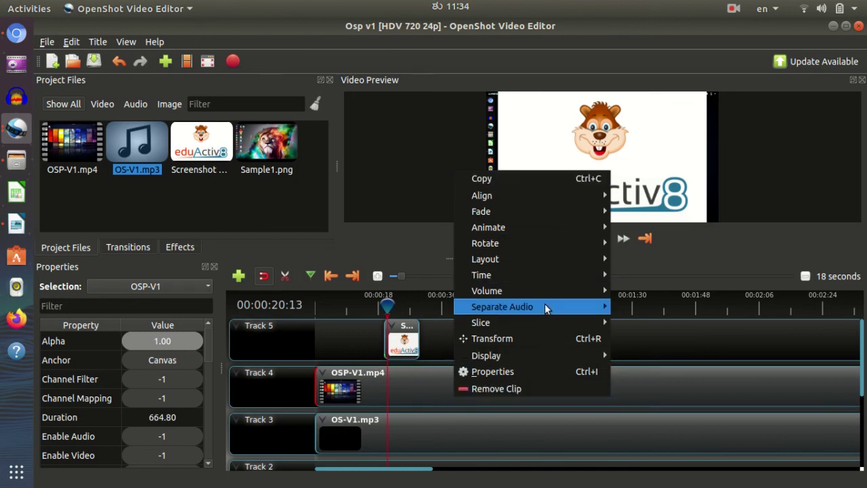
click(409, 371)
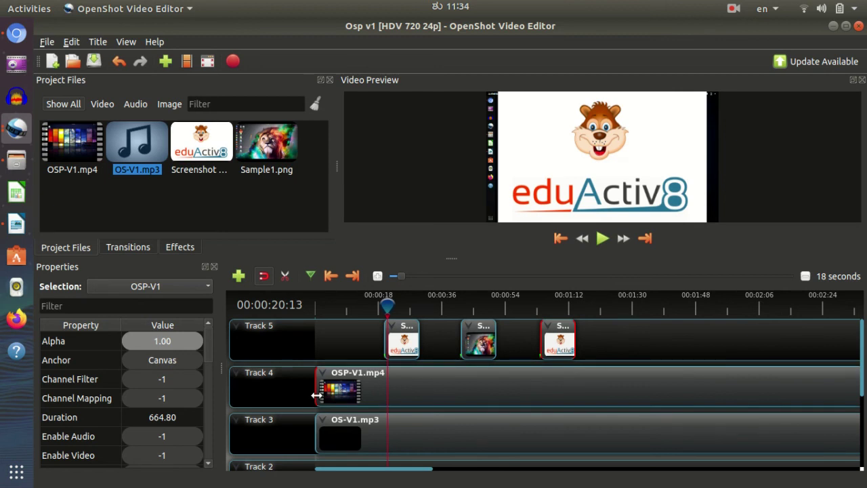
key(super+h)
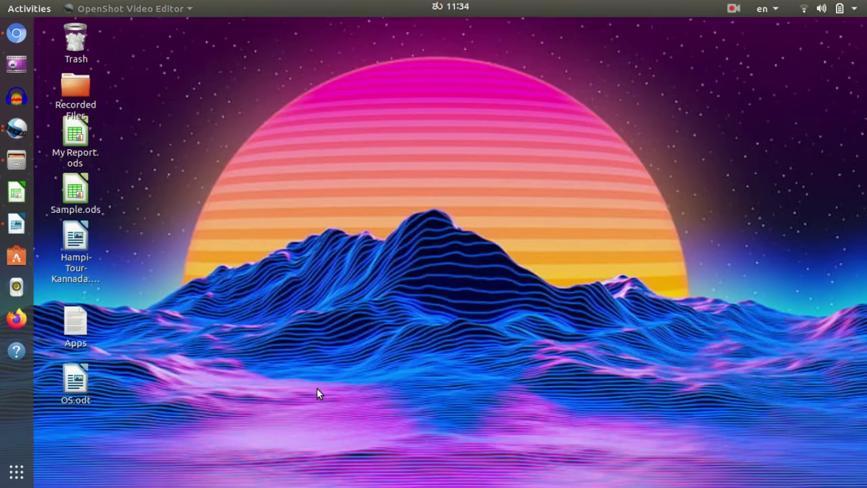